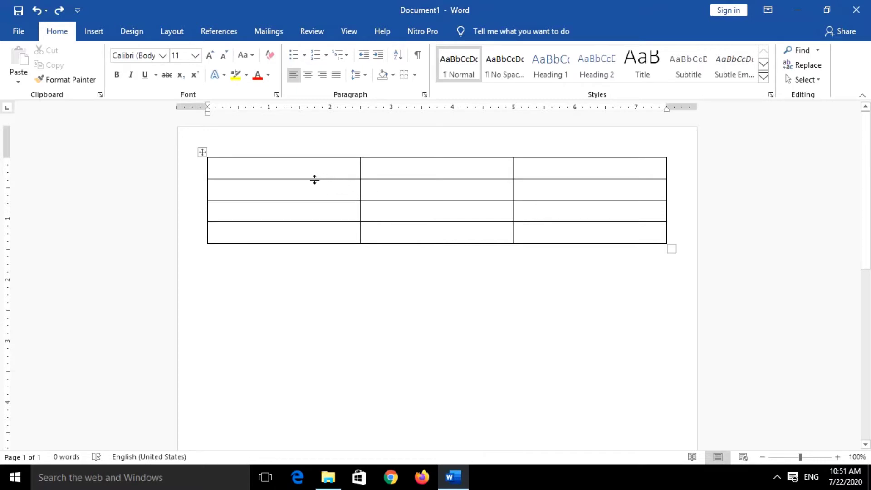
Enlarge the table's four rows to uneven heights by moving their lower borders, making the second row the tallest.
left_click_drag(314, 179, 315, 221)
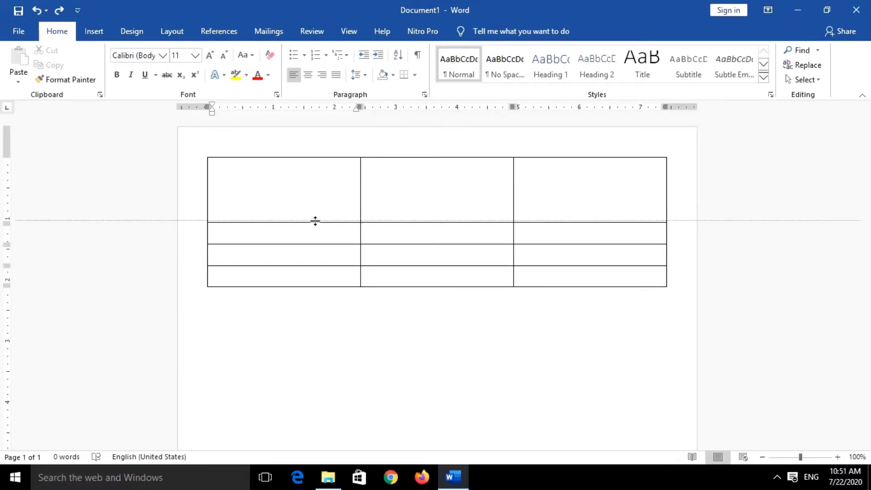
left_click_drag(315, 221, 315, 222)
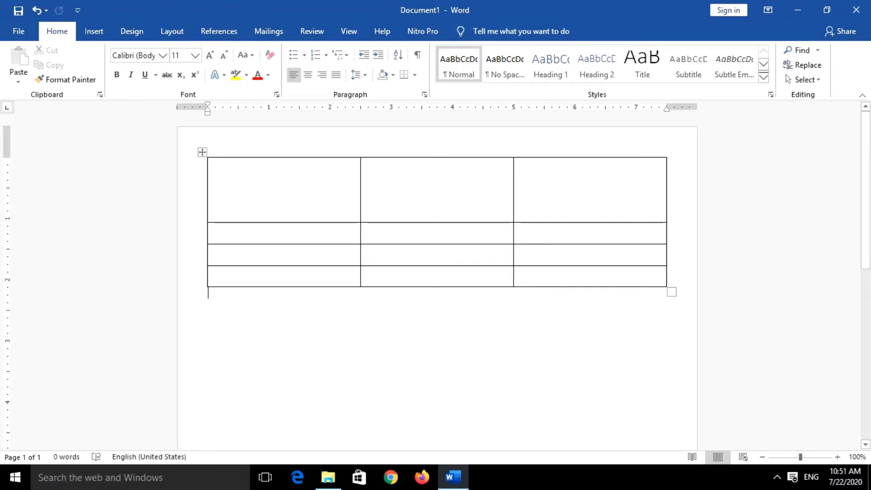
left_click_drag(312, 244, 311, 427)
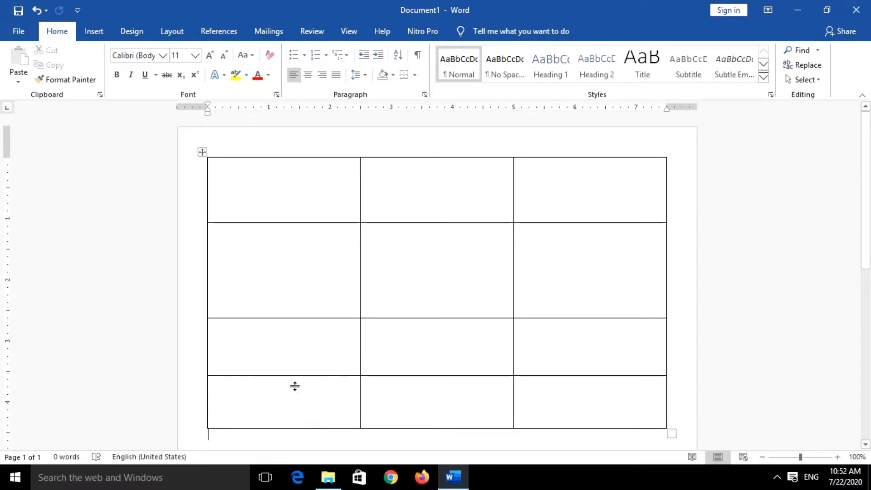
Distribute the rows of the whole table evenly.
left_click(204, 152)
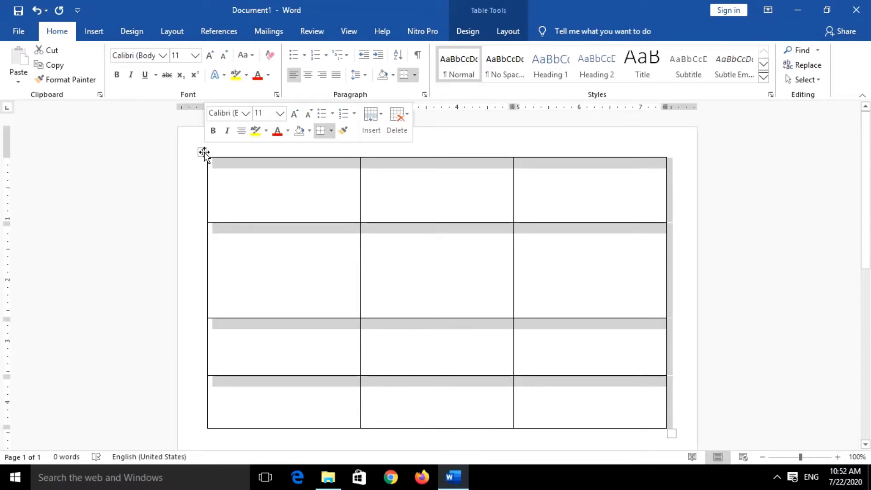
right_click(205, 155)
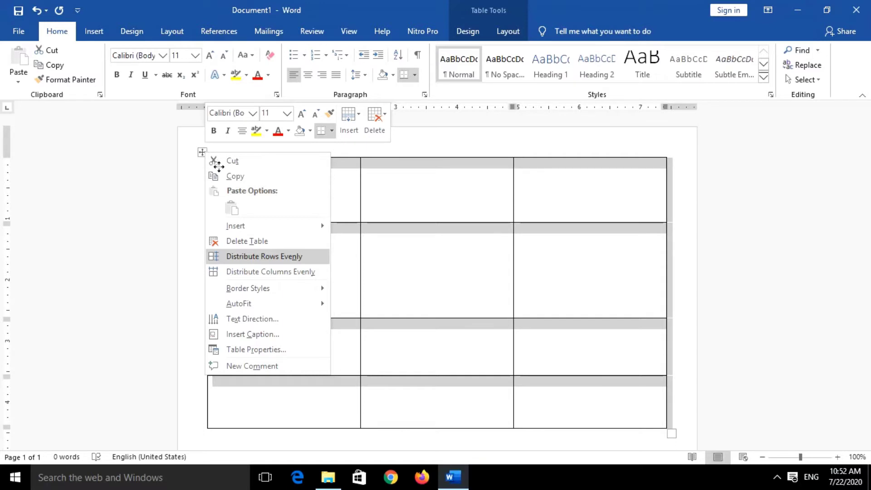
left_click(271, 256)
left_click(282, 264)
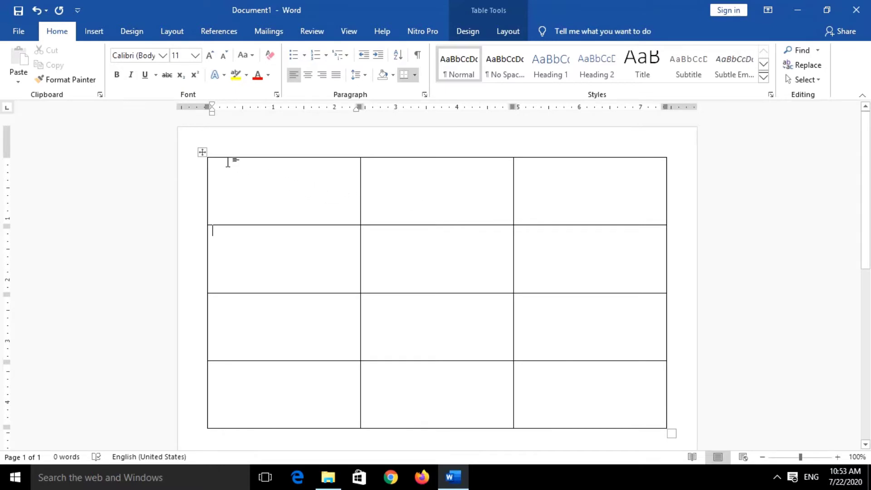
Set the row height of the entire table to 0.6".
left_click(202, 152)
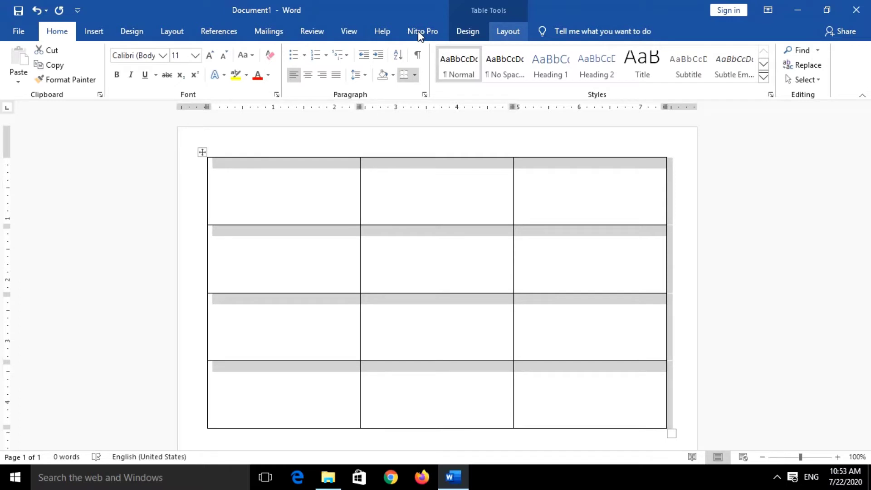
left_click(514, 36)
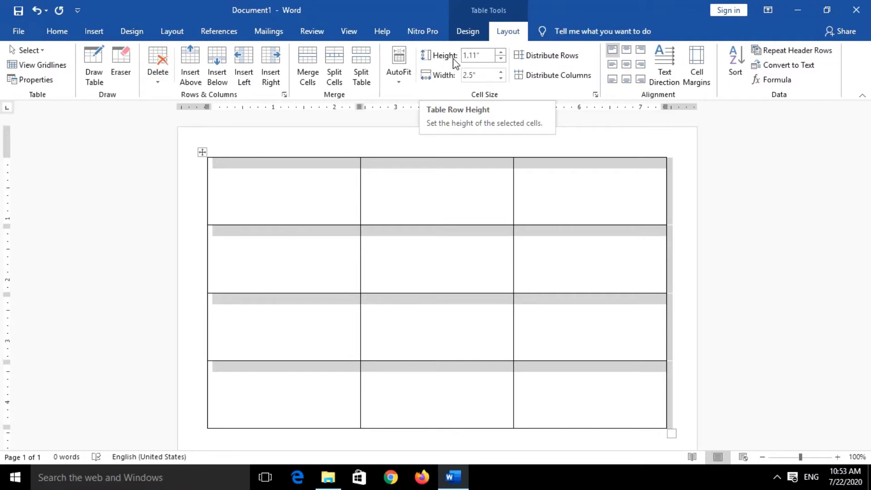
left_click(502, 60)
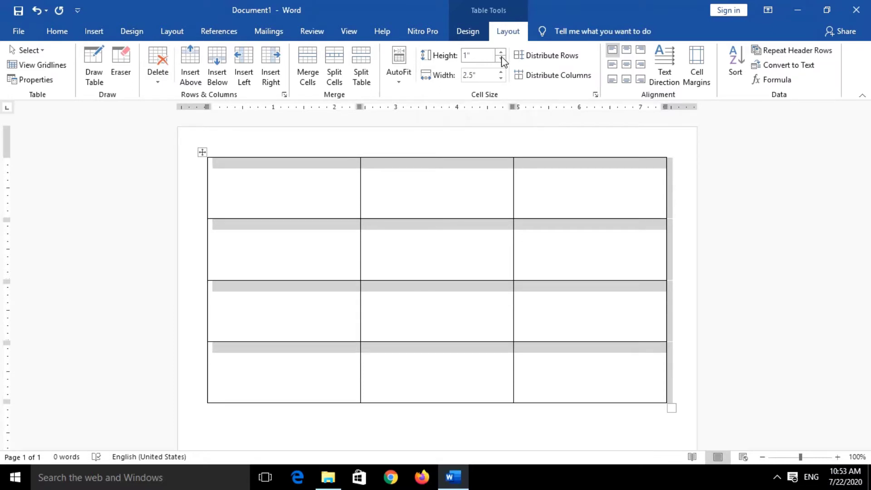
left_click(502, 60)
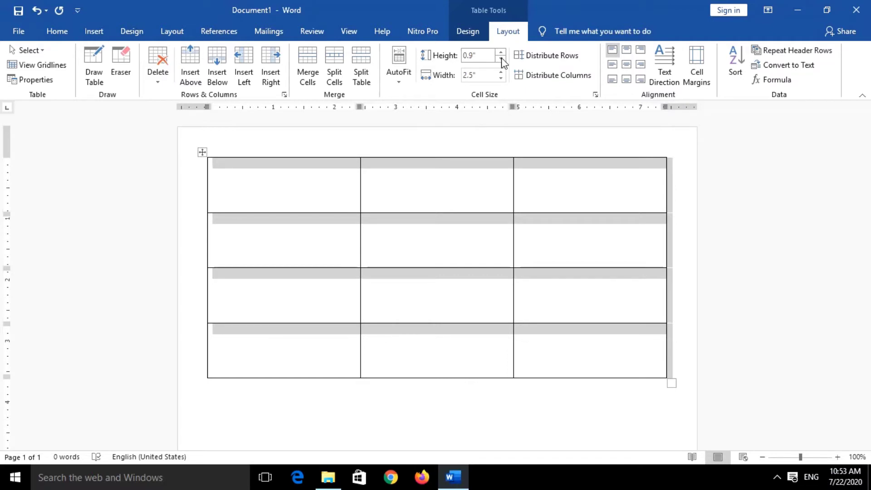
left_click(501, 58)
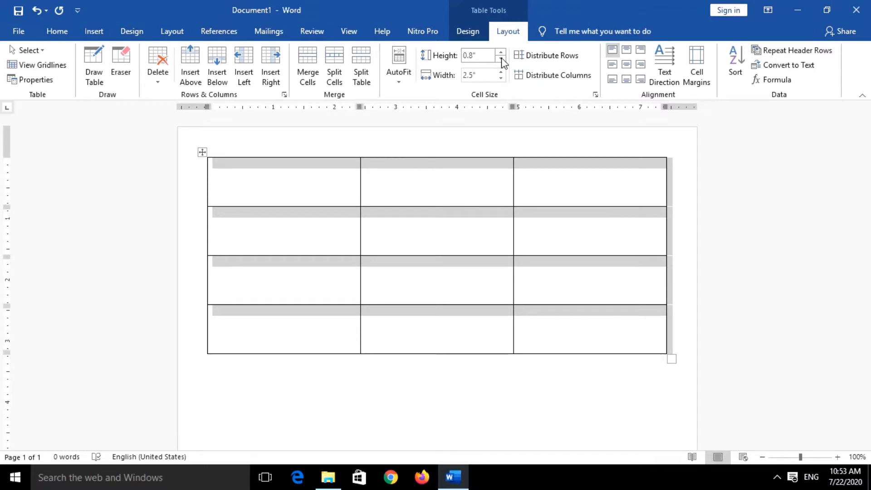
left_click(501, 58)
left_click(501, 58)
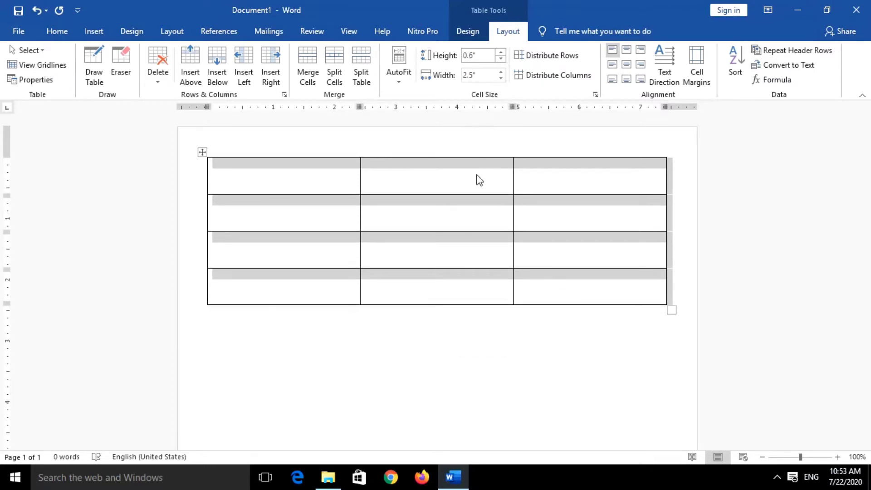
left_click(469, 200)
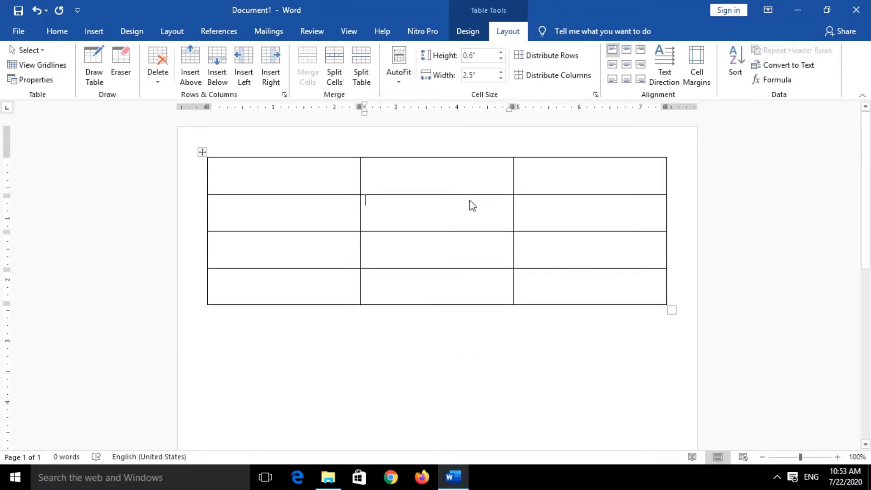
Set the height of the table's first row to 1".
left_click(282, 179)
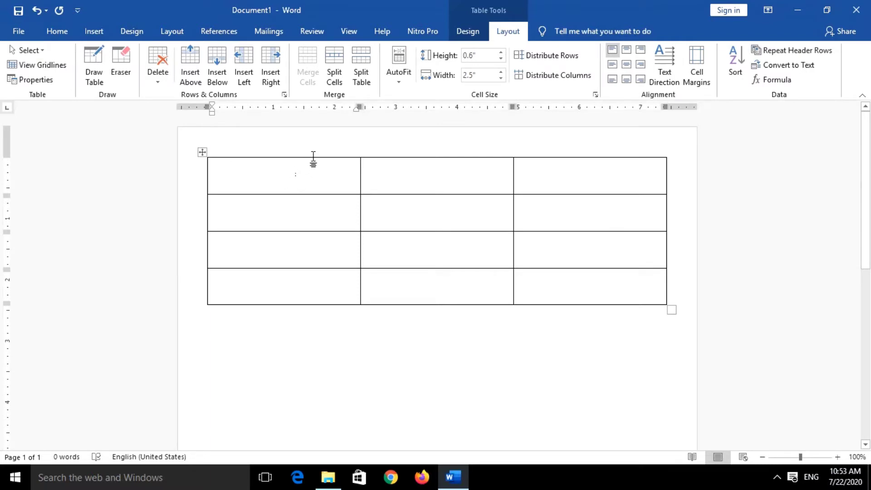
left_click(500, 53)
left_click(501, 53)
left_click(501, 53)
left_click(501, 53)
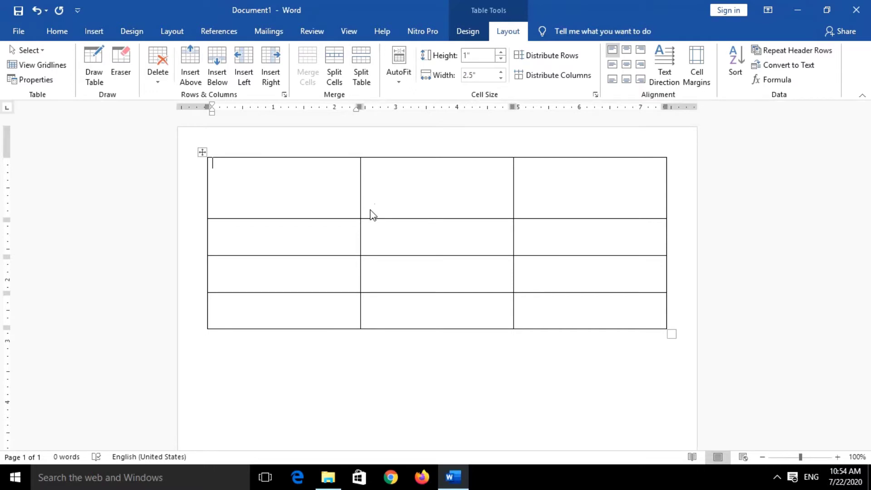
Set the height of the table's third row to 1.4".
left_click(272, 277)
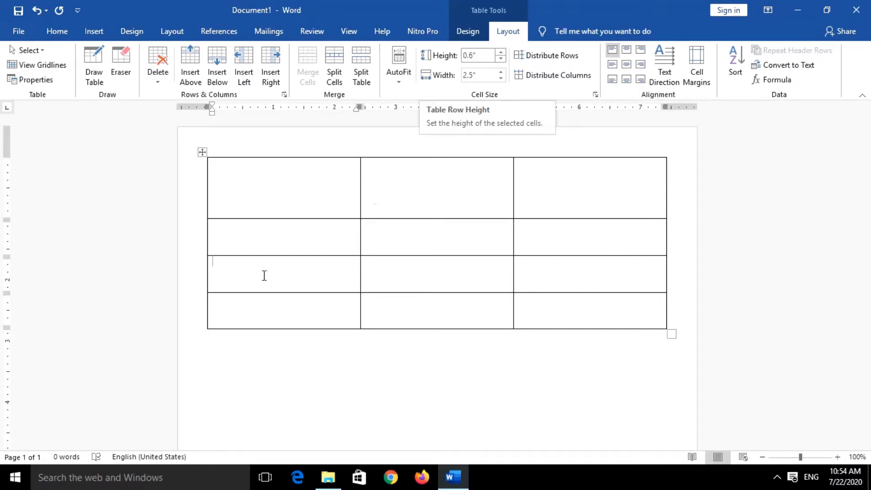
left_click(501, 53)
left_click(502, 53)
left_click(501, 53)
left_click(501, 53)
left_click(501, 53)
left_click(501, 53)
left_click(502, 53)
left_click(501, 54)
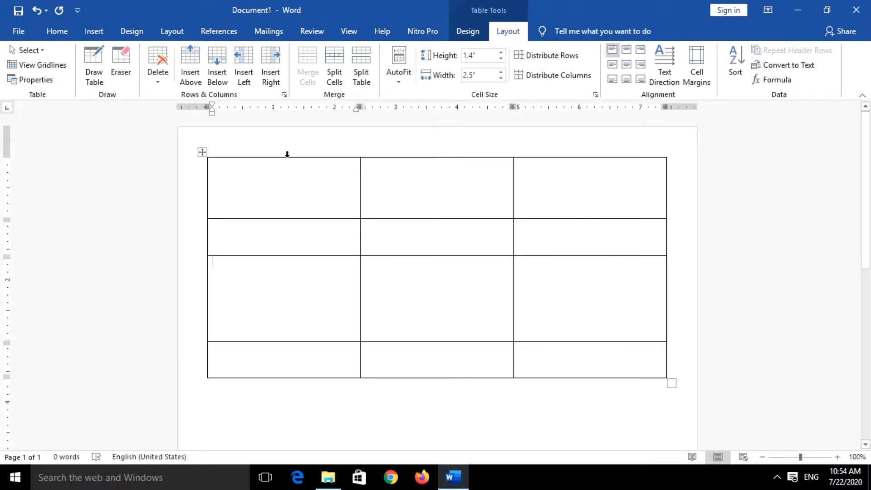
Select the whole table and give all four rows an equal height with Distribute Rows.
left_click(202, 152)
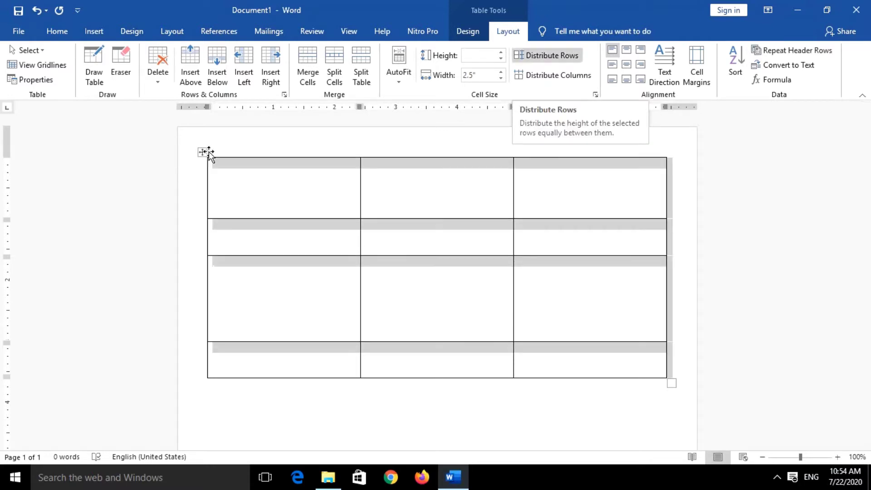
left_click(552, 57)
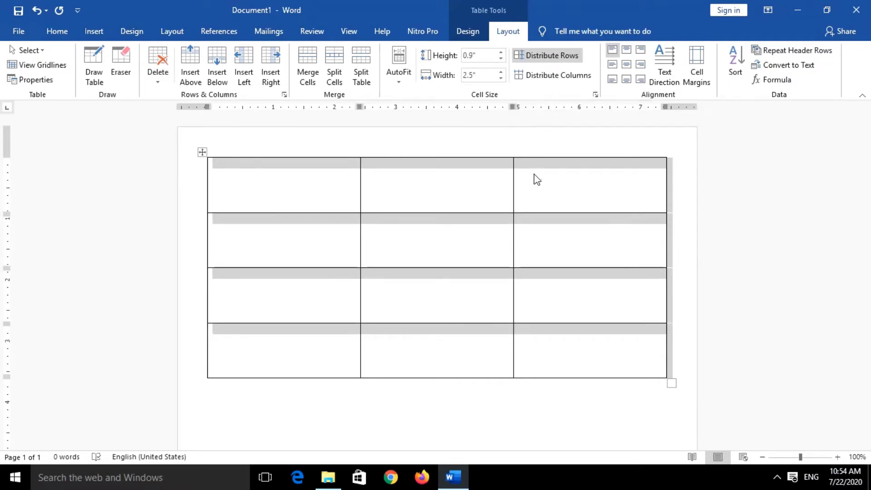
left_click(533, 186)
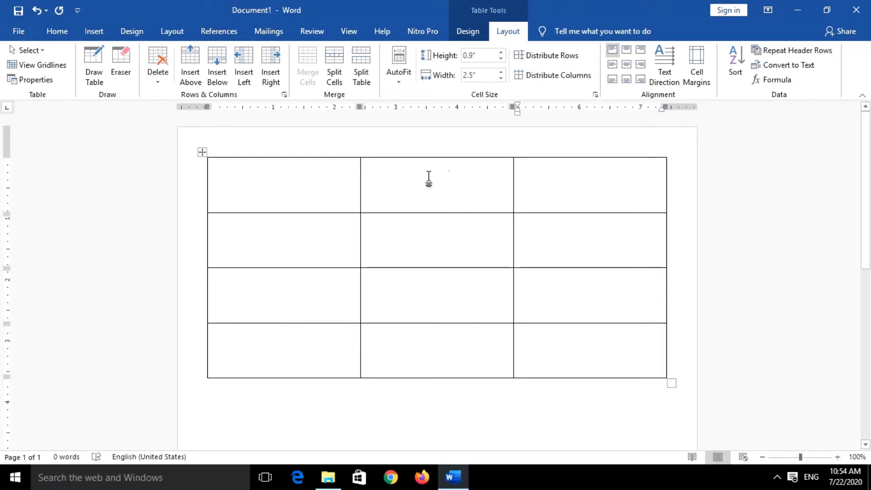
Narrow the first and second columns by moving their borders, widening the third column to about 4.37".
mouse_move(360, 182)
left_mouse_down()
mouse_move(287, 185)
mouse_move(422, 216)
mouse_move(298, 206)
left_mouse_up()
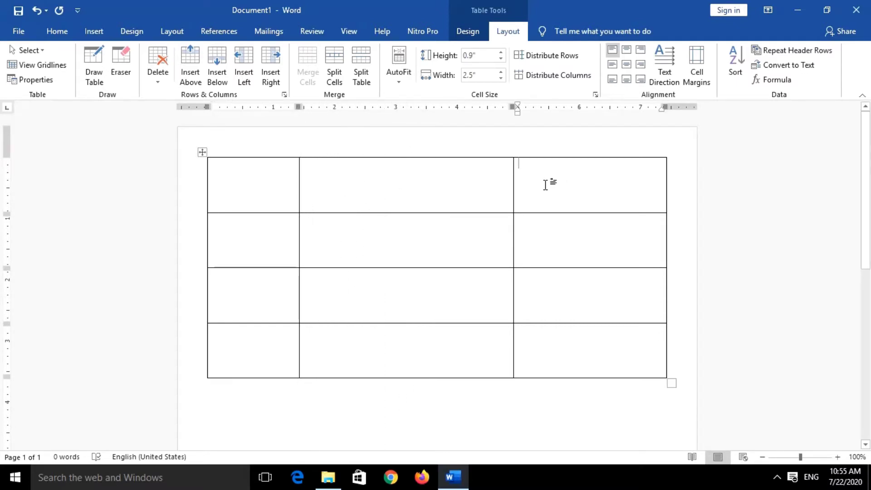
key("ctrl+z")
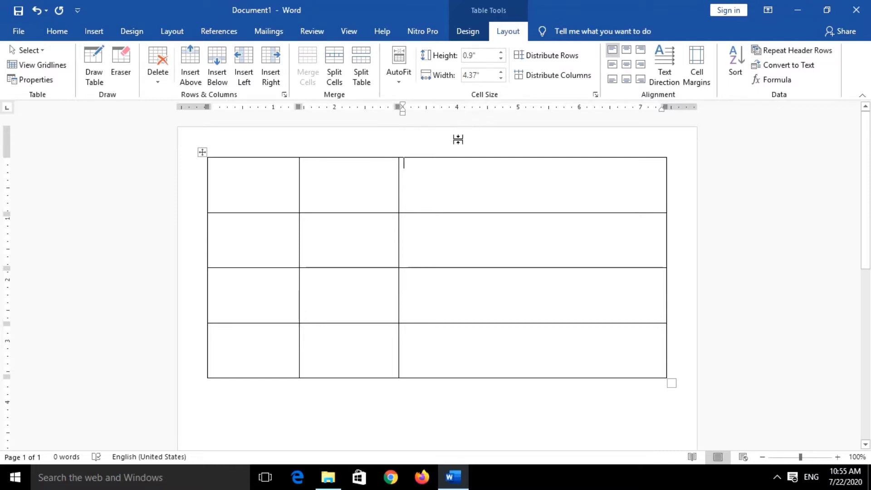
Set the column width of the entire table to 2".
left_click(202, 153)
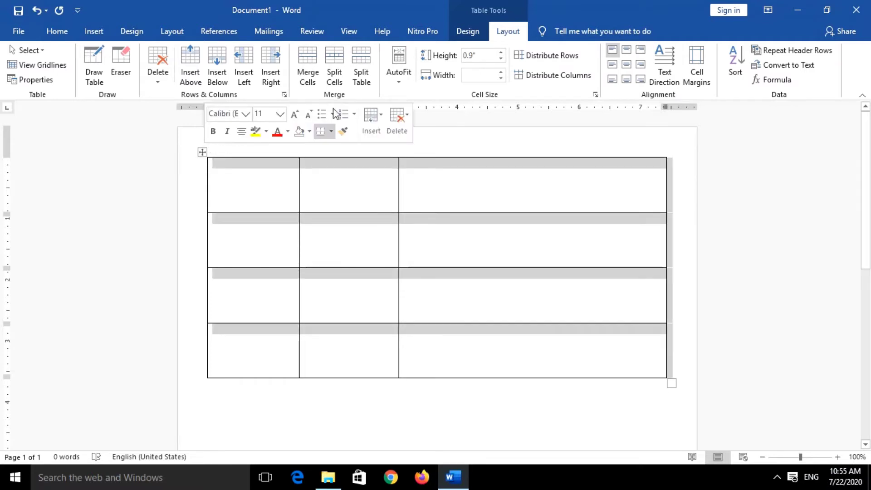
left_click(500, 78)
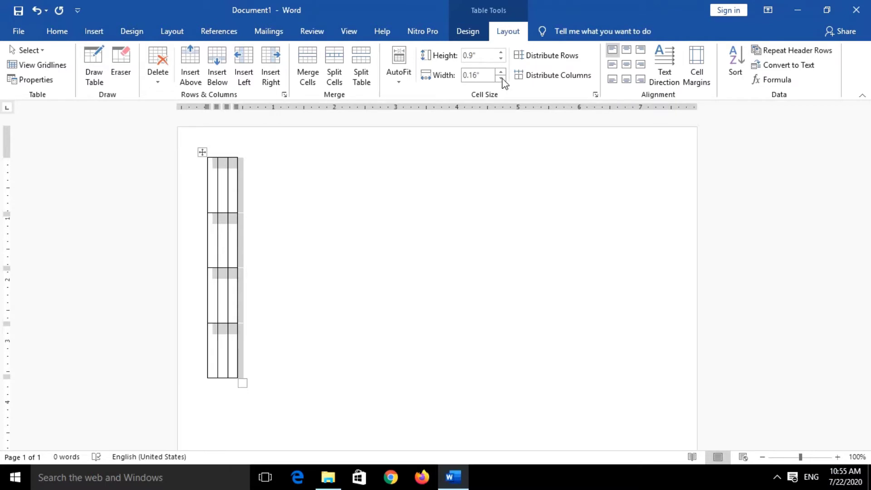
left_click(502, 72)
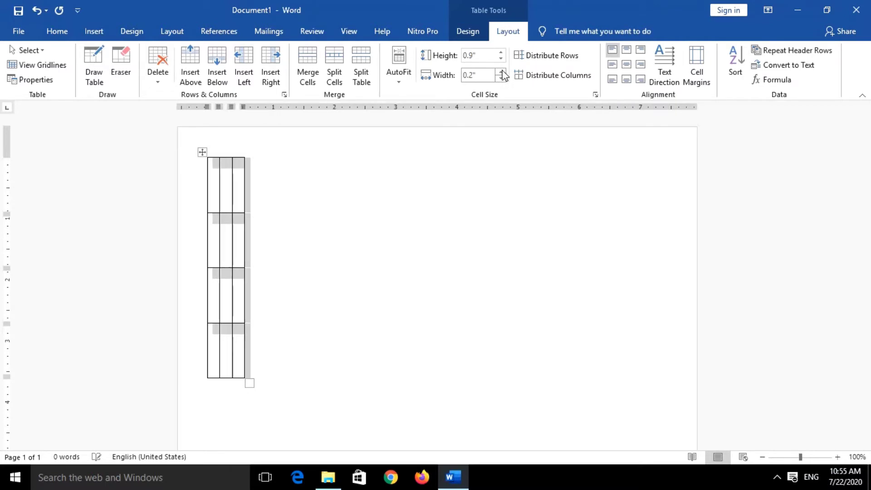
left_click(502, 71)
left_click(501, 72)
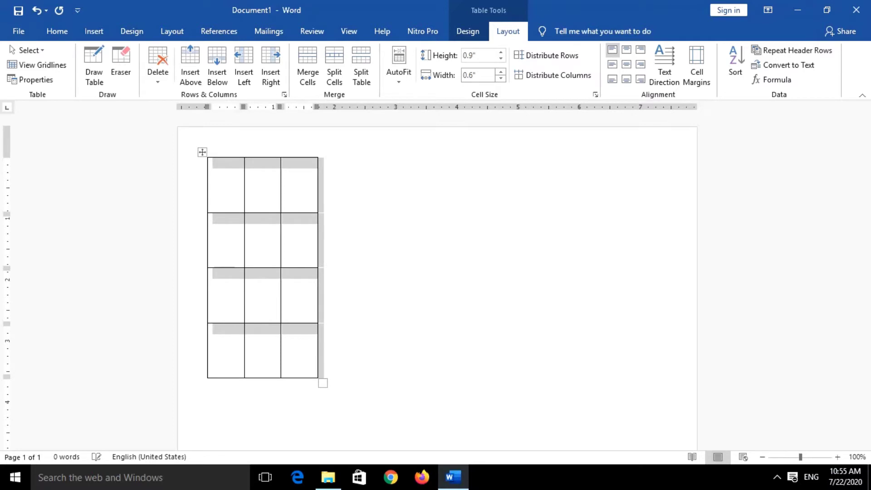
left_click(502, 71)
left_click(502, 71)
left_click(501, 71)
left_click(502, 72)
left_click(502, 72)
left_click(501, 71)
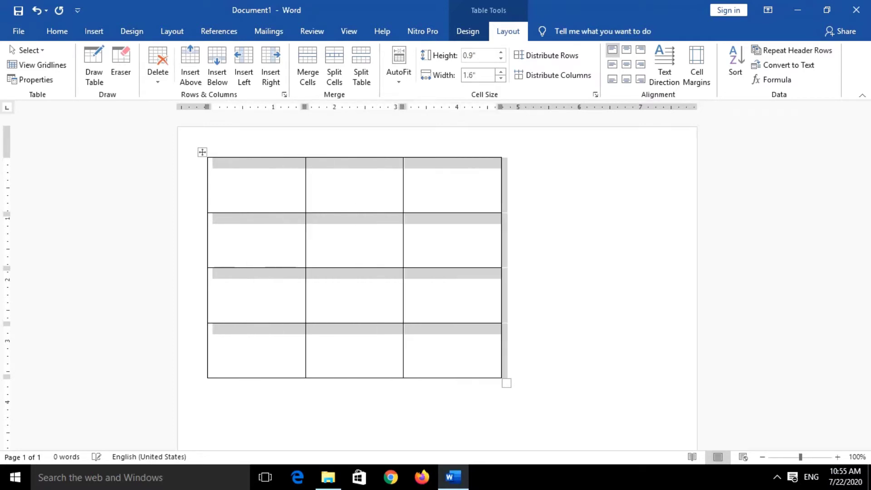
left_click(502, 71)
left_click(501, 72)
left_click(502, 71)
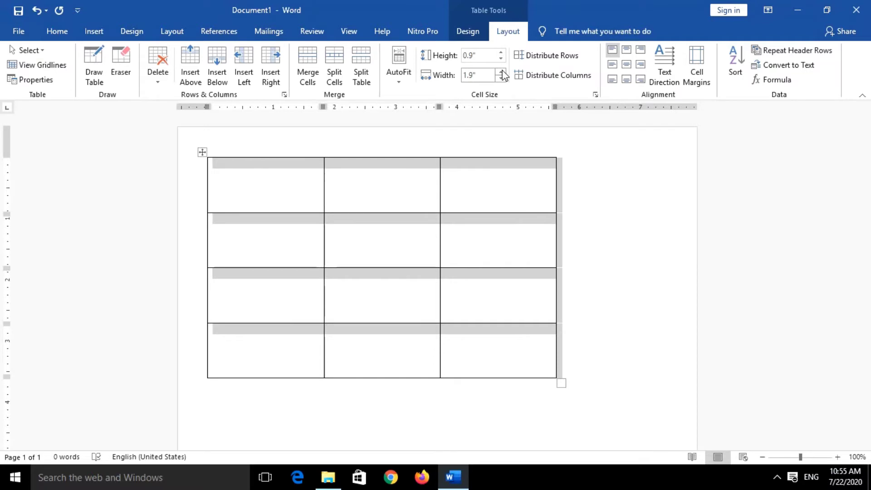
left_click(502, 72)
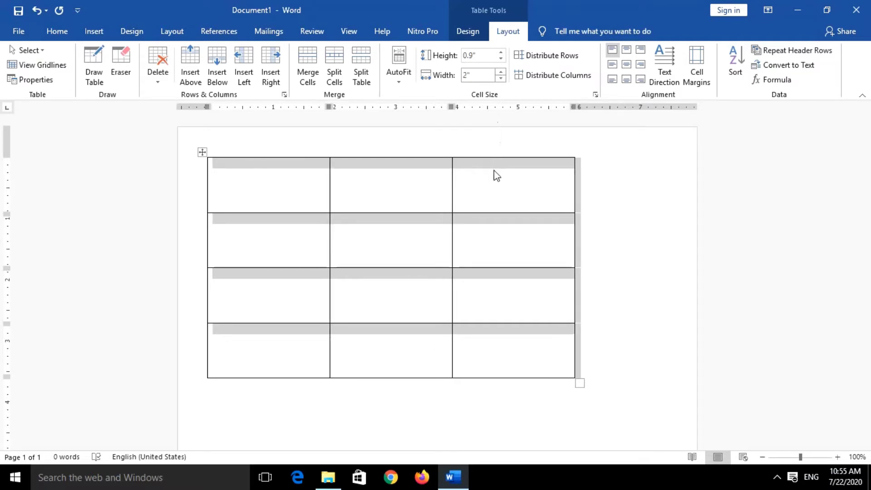
left_click(492, 206)
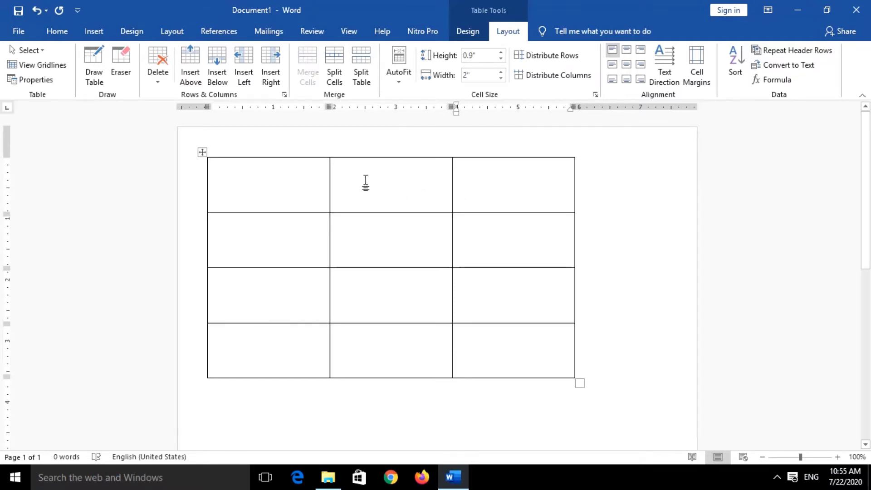
Increase the cell width of the table's first column beyond 2".
left_click(303, 181)
left_click(500, 71)
left_click(501, 72)
left_click(501, 71)
left_click(500, 72)
left_click(500, 71)
left_click(501, 71)
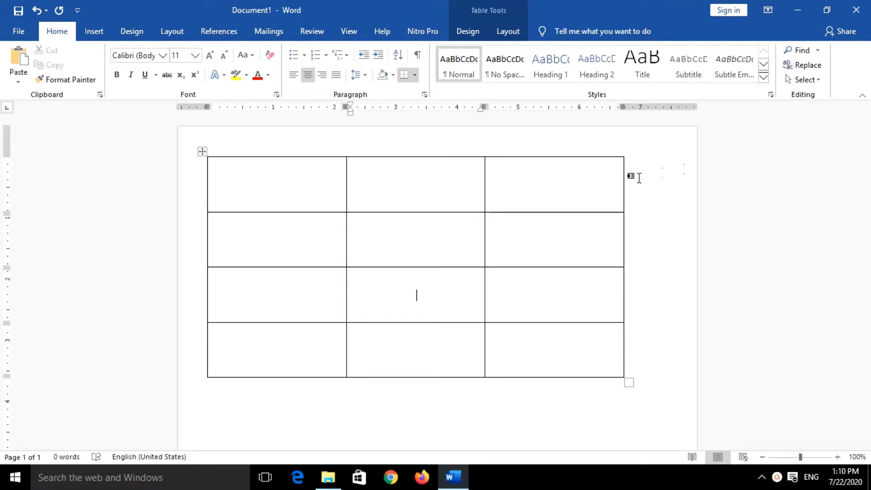
Remove all borders from the middle cell in the table's second row.
left_click(393, 229)
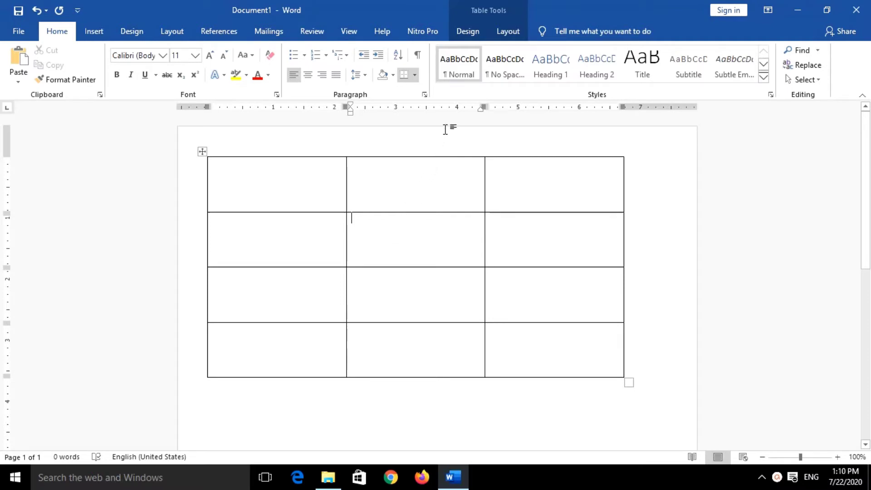
left_click(474, 32)
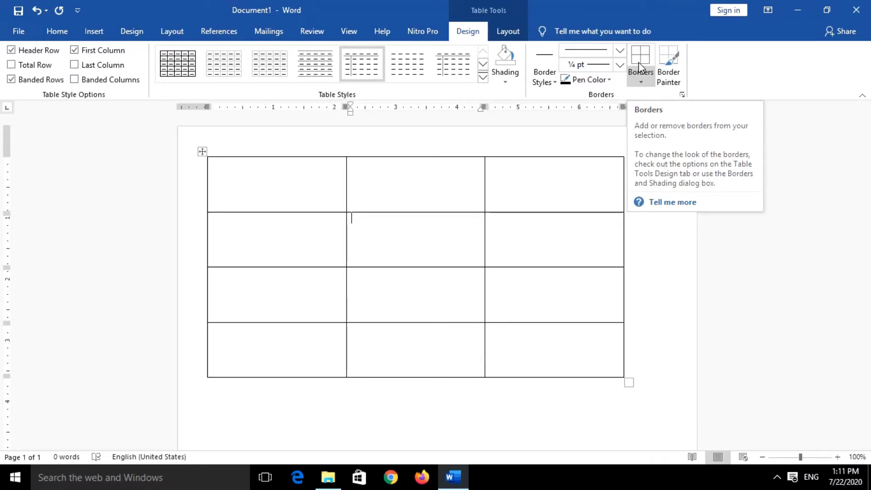
left_click(641, 83)
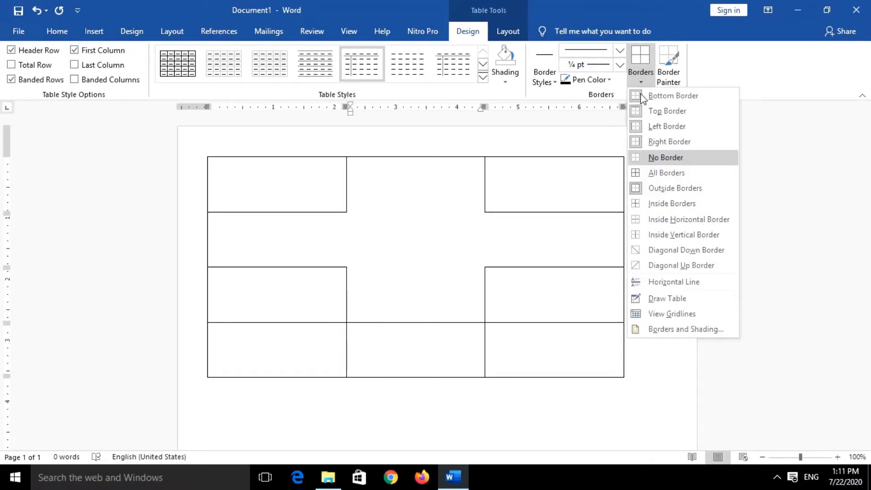
left_click(658, 157)
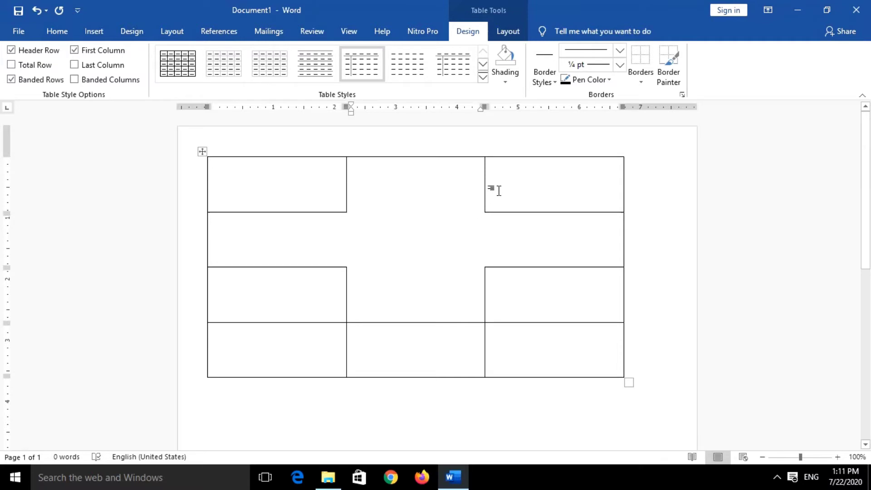
Apply outside borders to the middle cell in the table's second row.
left_click(640, 82)
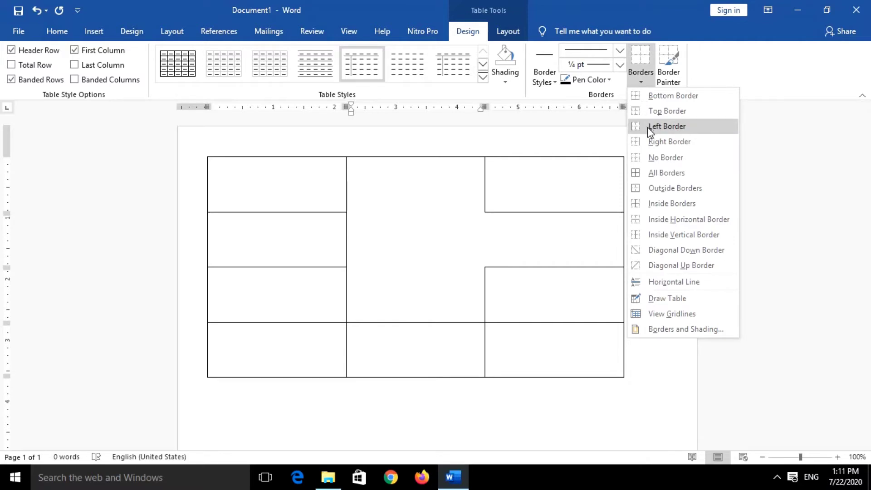
left_click(670, 129)
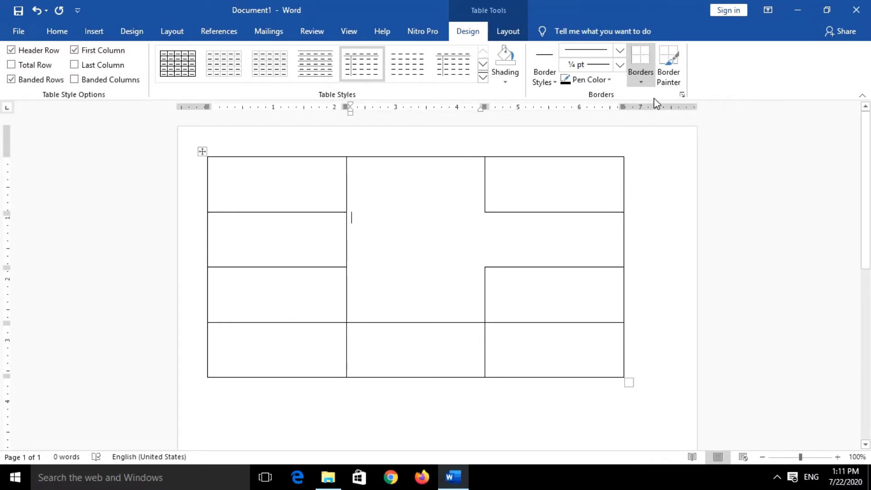
left_click(640, 70)
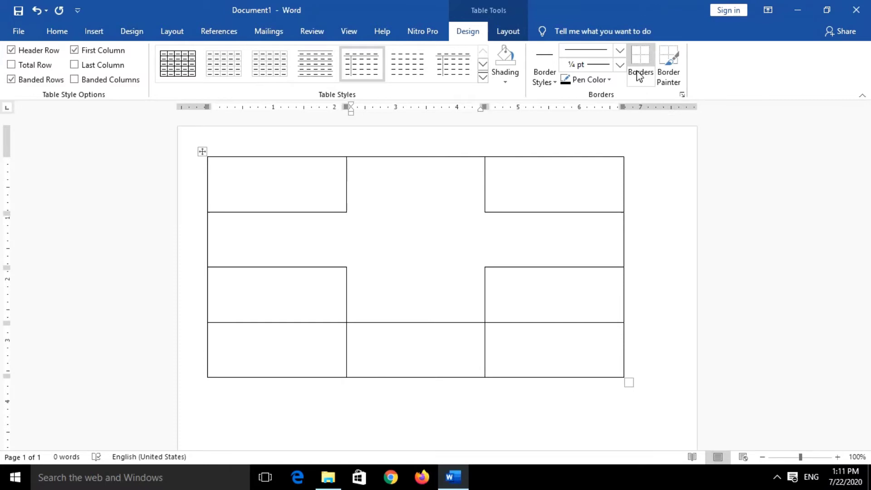
left_click(639, 83)
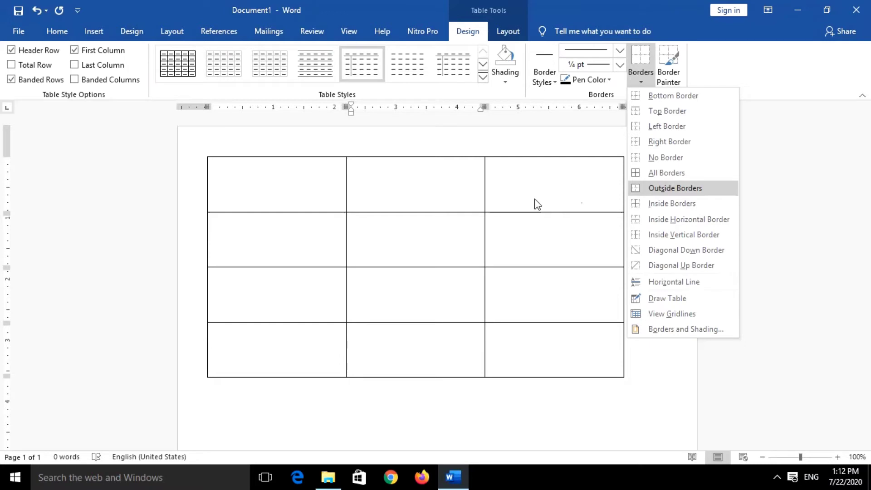
left_click(434, 237)
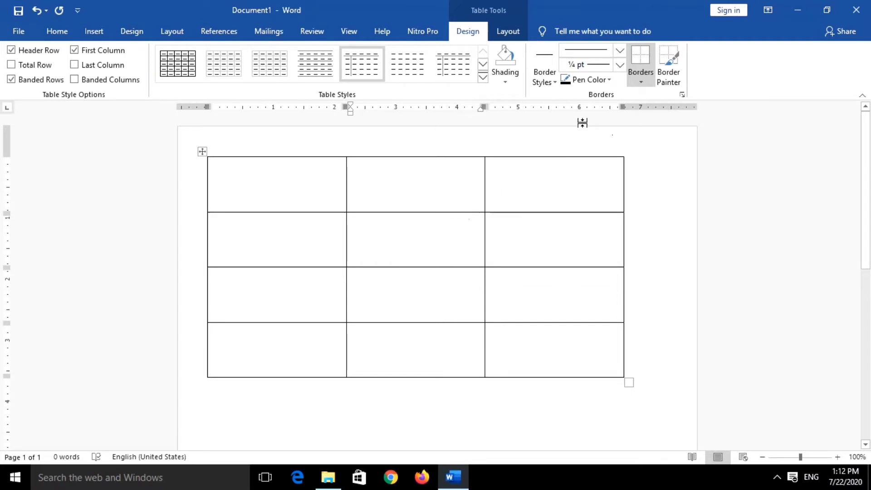
left_click(641, 83)
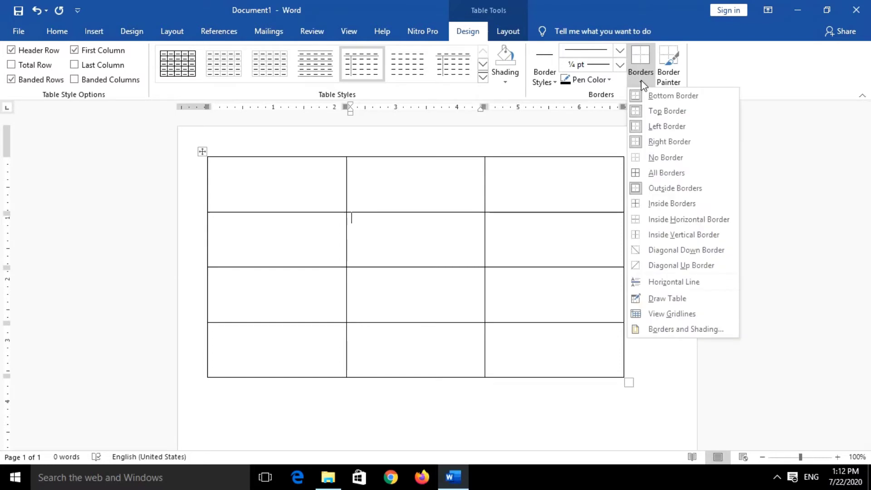
left_click(641, 80)
left_click(641, 82)
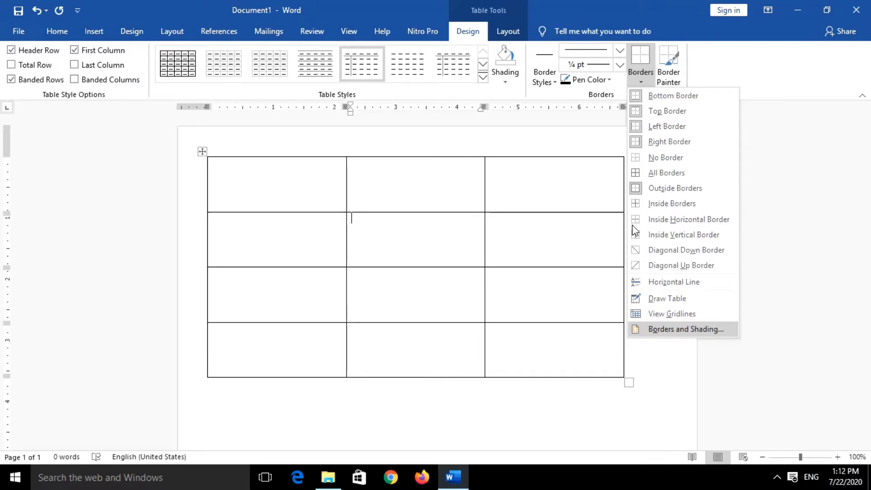
Set the pen color to red and paint all four borders of the second row's middle cell.
left_click(611, 81)
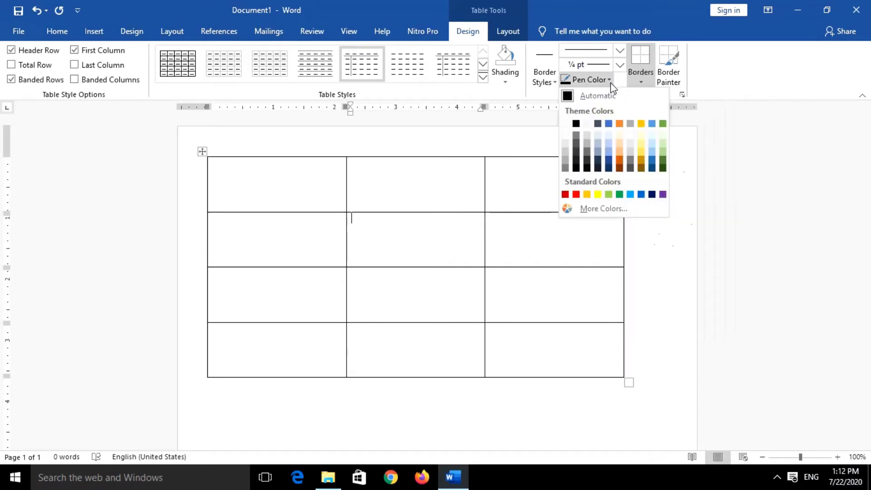
left_click(608, 81)
left_click(608, 81)
left_click(576, 195)
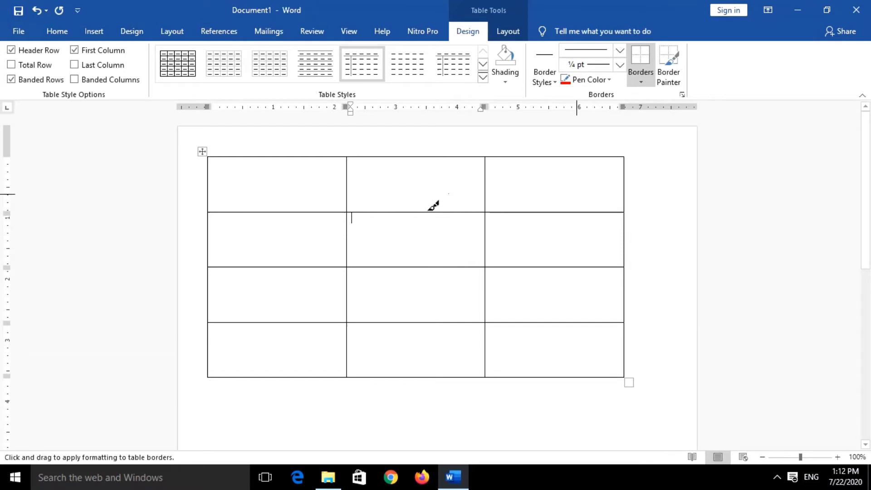
left_click(349, 213)
left_click_drag(350, 216, 363, 257)
left_click(403, 265)
left_click_drag(490, 216, 487, 213)
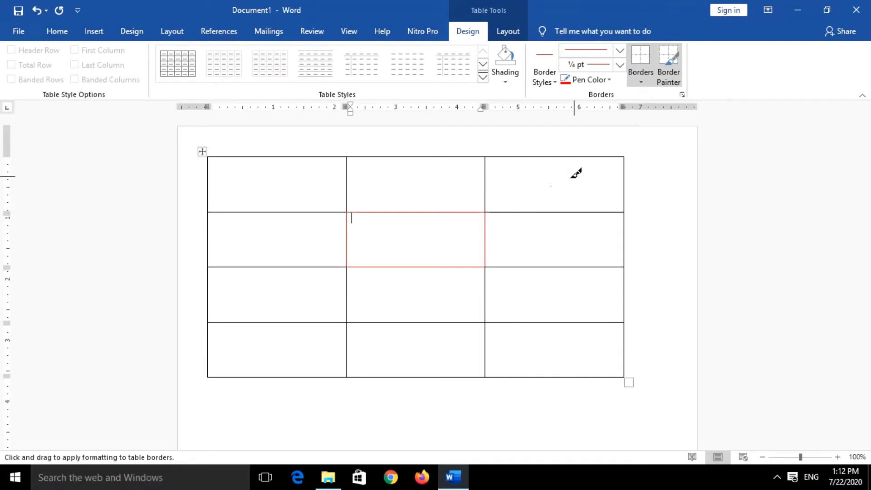
Set the pen color to green and paint all four borders of the first row's last cell.
left_click(609, 80)
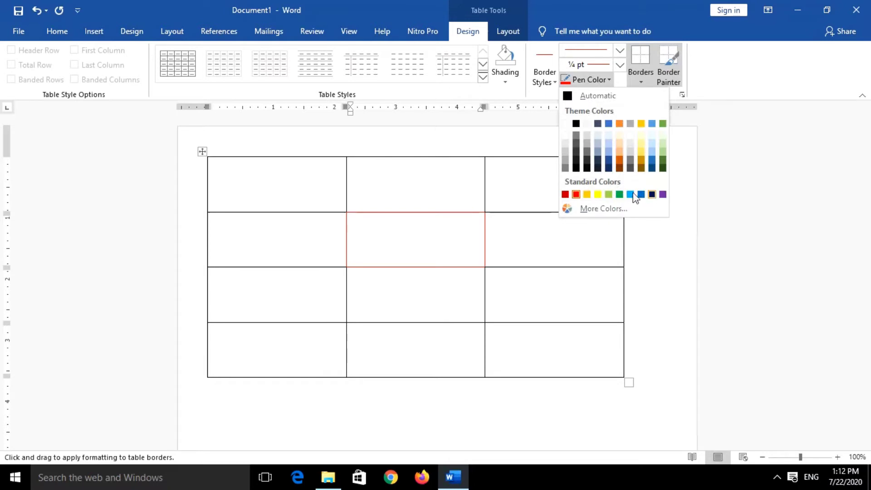
left_click(619, 195)
left_click(485, 169)
mouse_move(517, 153)
left_mouse_down()
mouse_move(529, 205)
mouse_move(538, 202)
left_mouse_up()
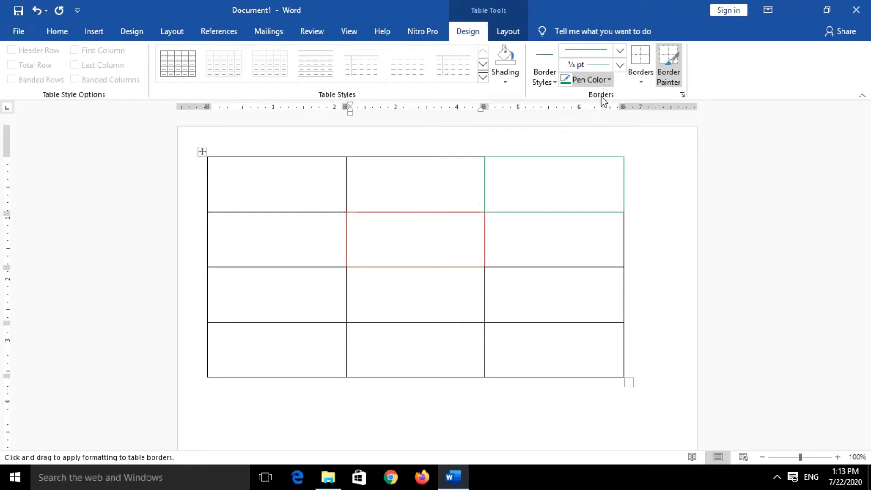
Paint 4 ½ pt green borders around the first row's middle cell and the third row's last cell.
left_click(619, 68)
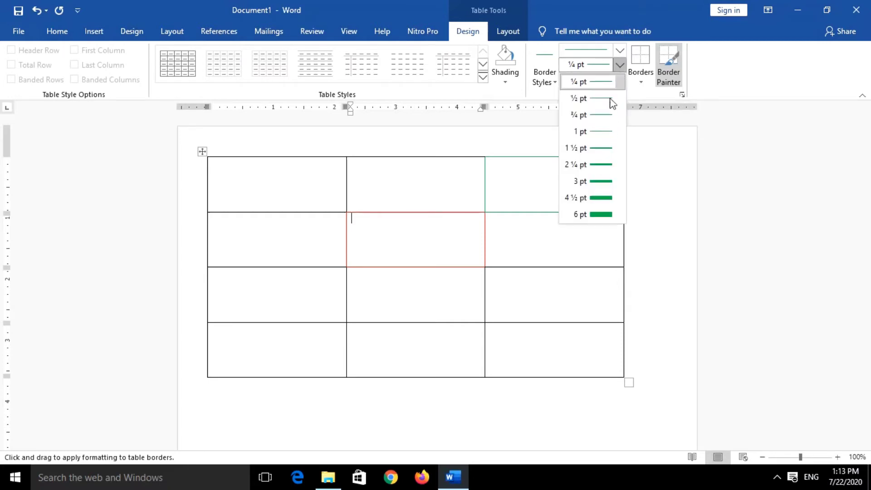
left_click(599, 198)
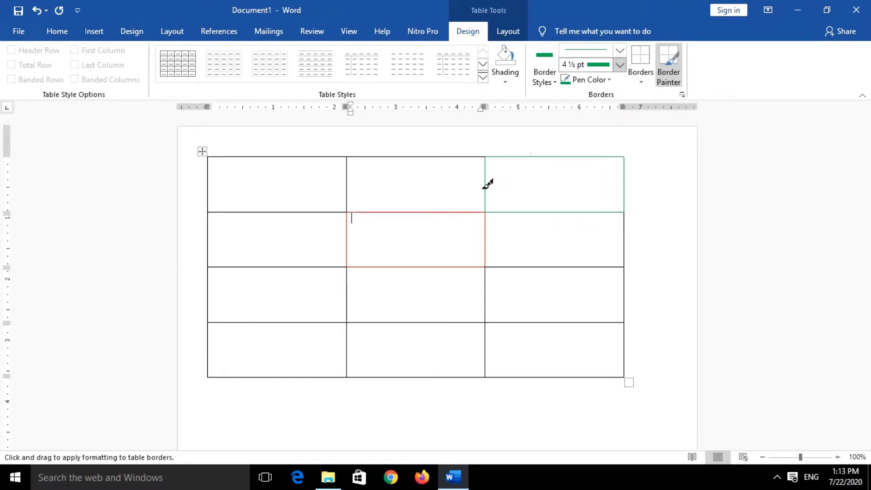
left_click(435, 157)
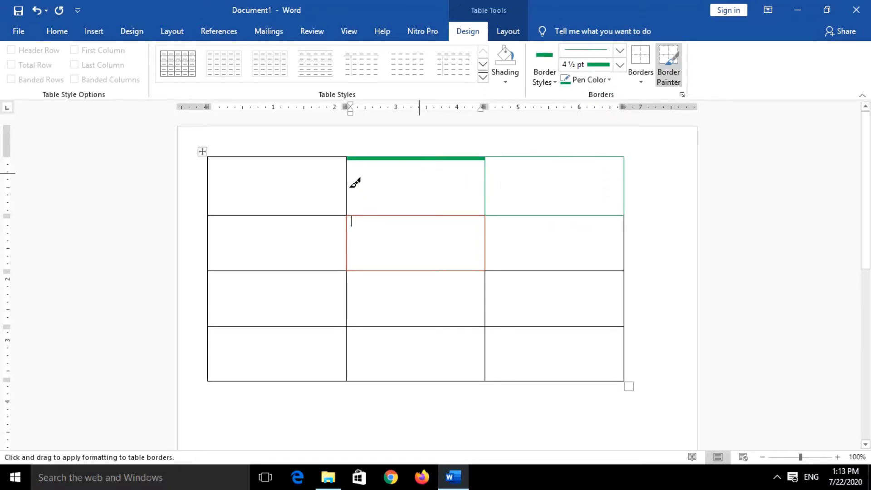
left_click(346, 170)
left_click(371, 214)
left_click(484, 181)
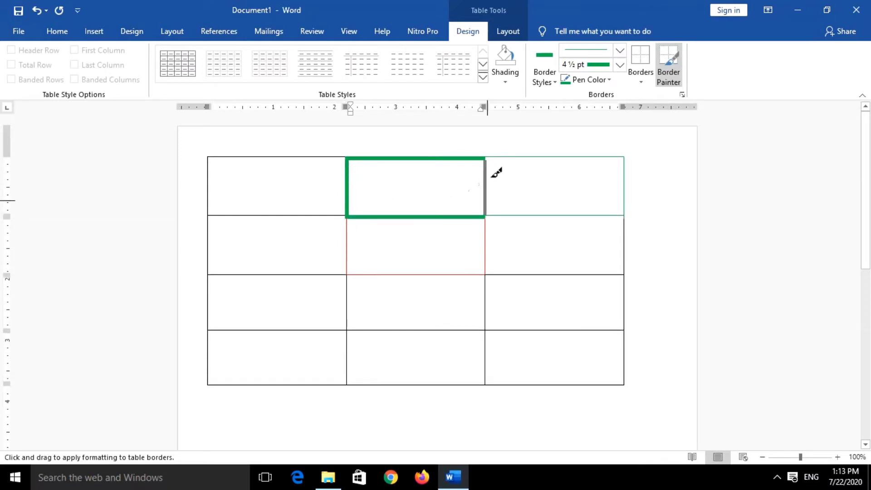
left_click(486, 277)
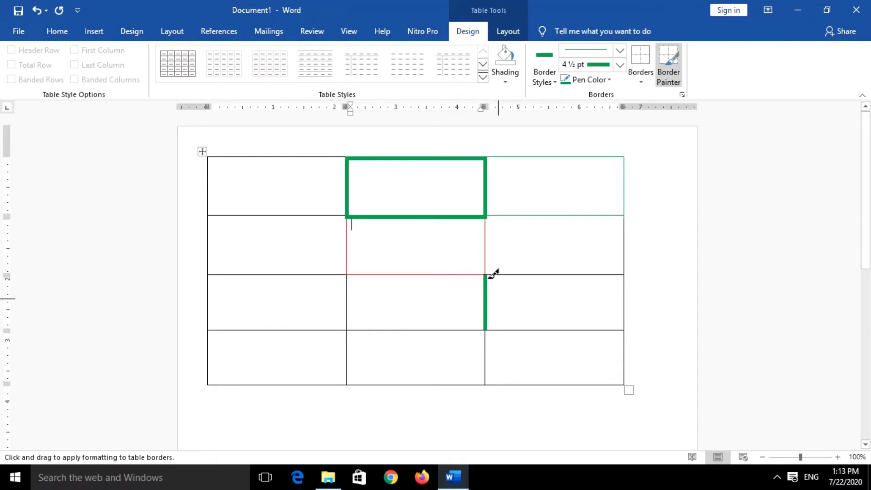
mouse_move(520, 274)
left_mouse_down()
mouse_move(627, 295)
mouse_move(625, 282)
mouse_move(544, 337)
mouse_move(538, 332)
left_mouse_up()
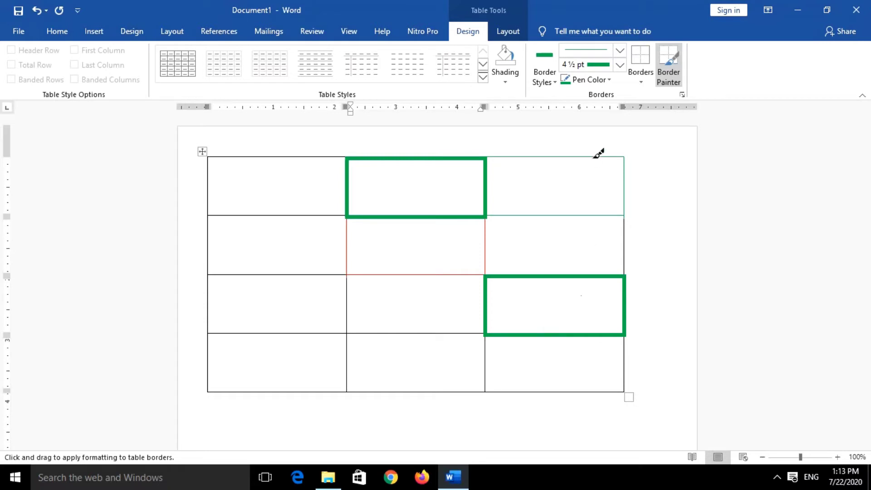
Paint 3 pt red borders around the third row's first cell and the fourth row's middle cell.
left_click(609, 80)
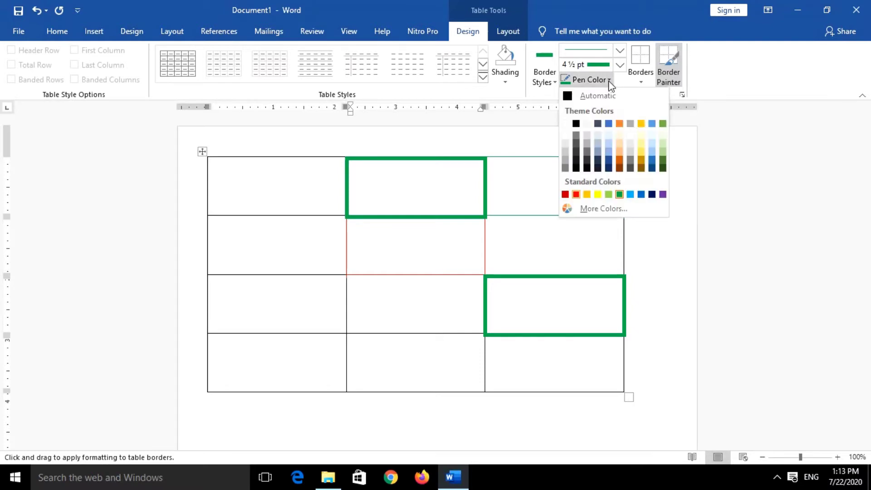
left_click(577, 193)
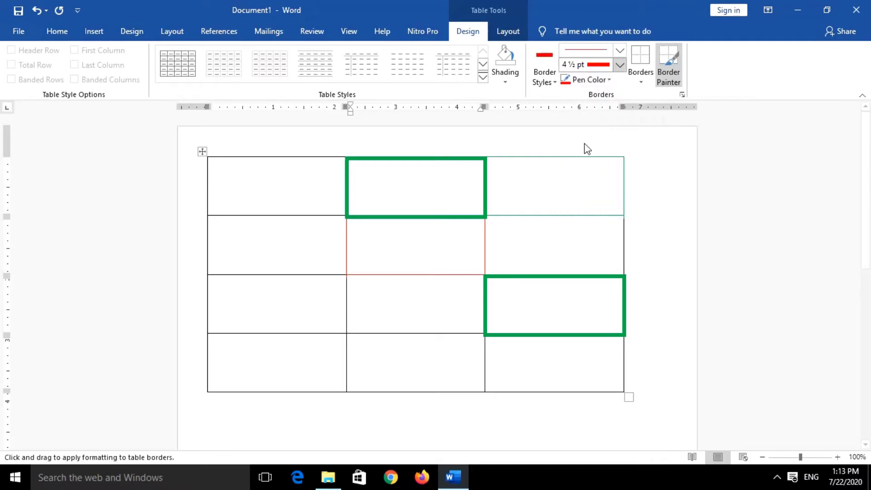
left_click(617, 65)
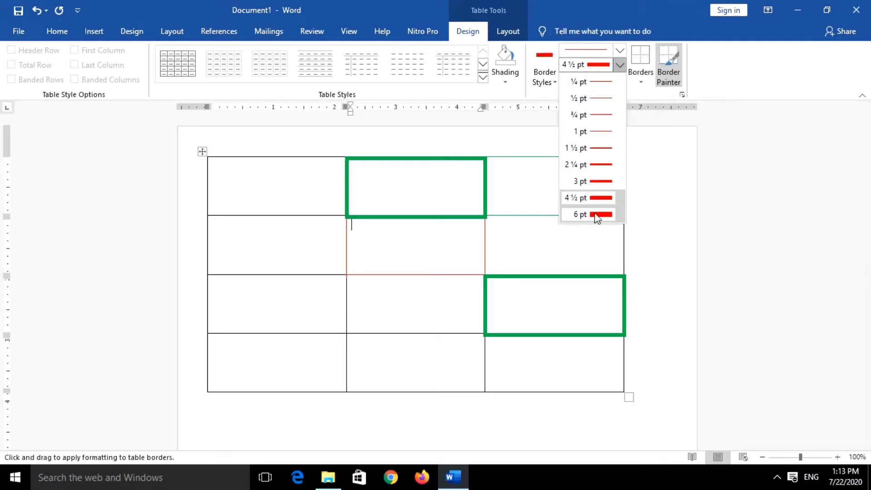
left_click(597, 181)
left_click_drag(323, 274, 351, 282)
left_click_drag(320, 328, 213, 277)
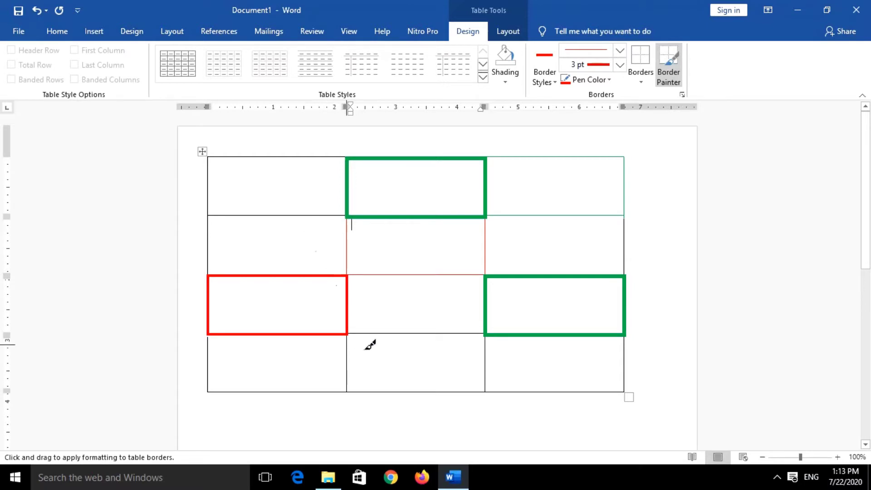
left_click(377, 333)
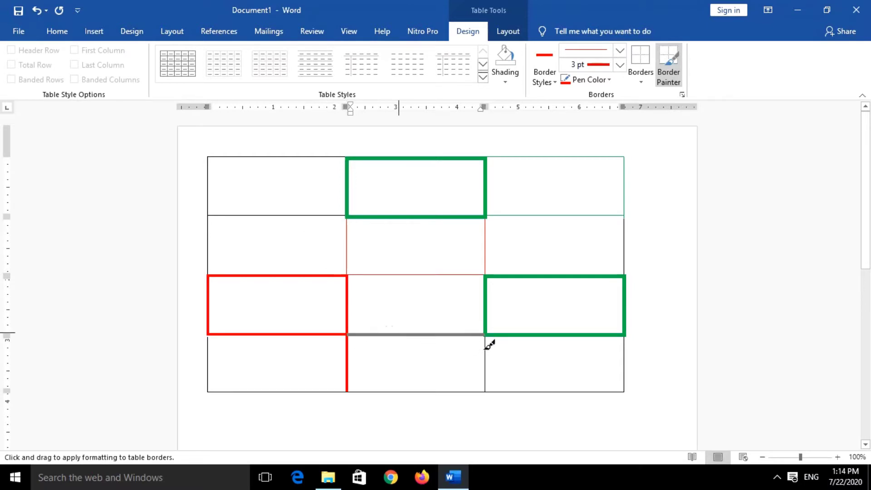
mouse_move(490, 337)
left_mouse_down()
mouse_move(416, 389)
mouse_move(388, 391)
left_mouse_up()
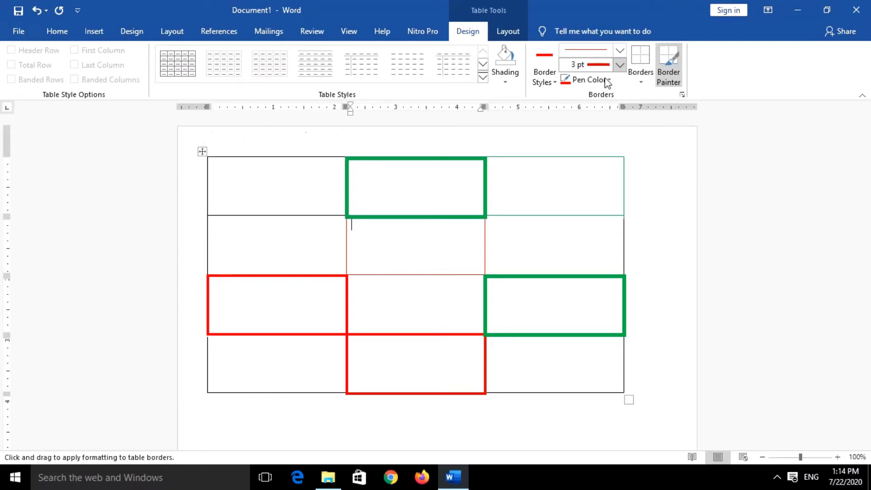
Reset the pen color to Automatic, stop border painting and select the entire table.
left_click(590, 81)
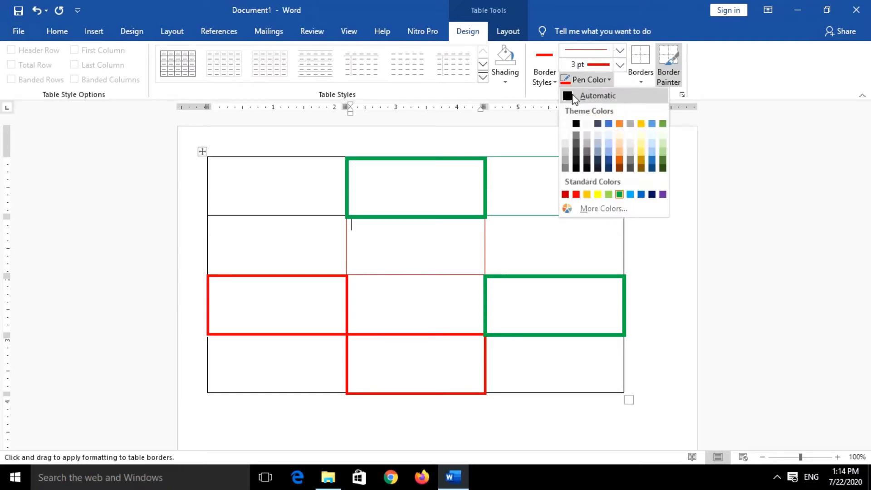
left_click(575, 98)
key("Escape")
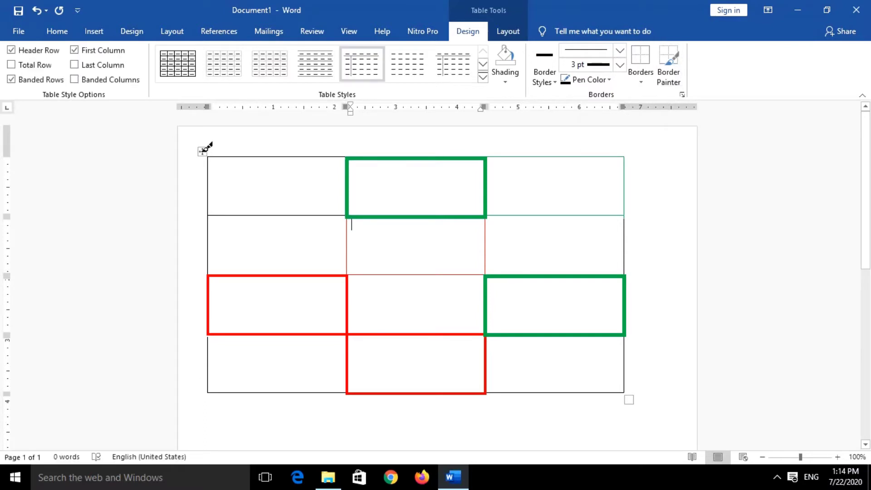
left_click(202, 151)
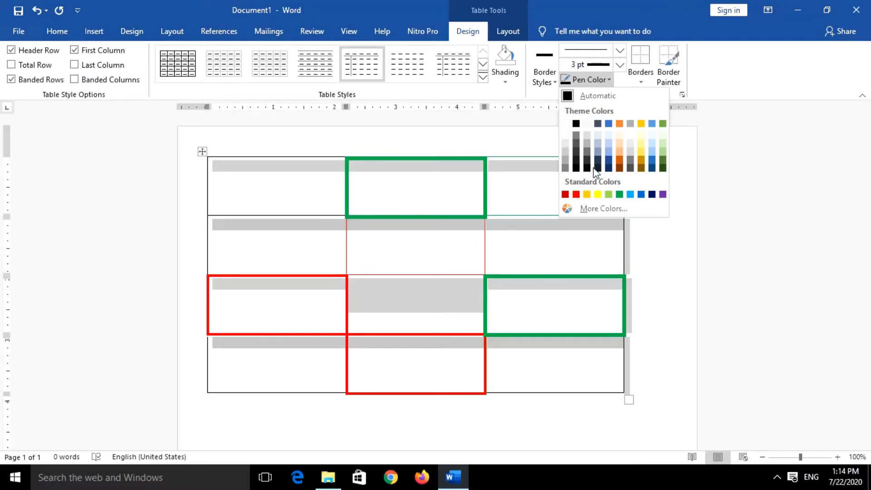
left_click(641, 82)
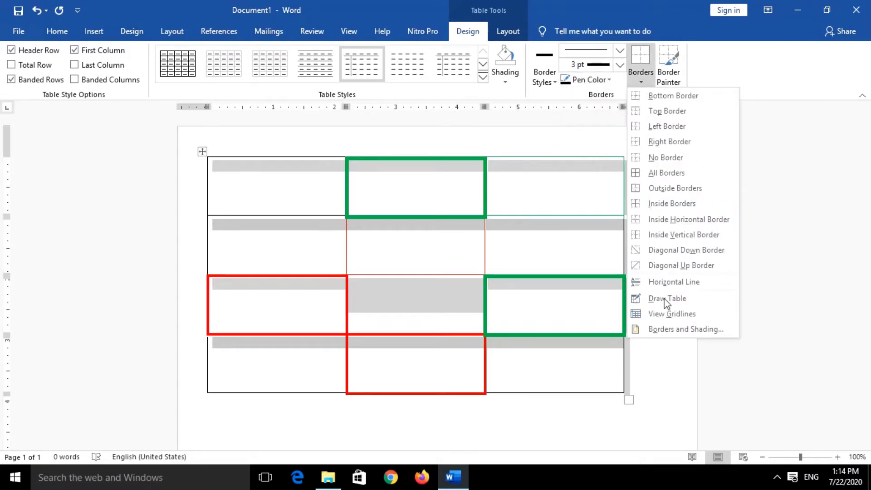
left_click(670, 329)
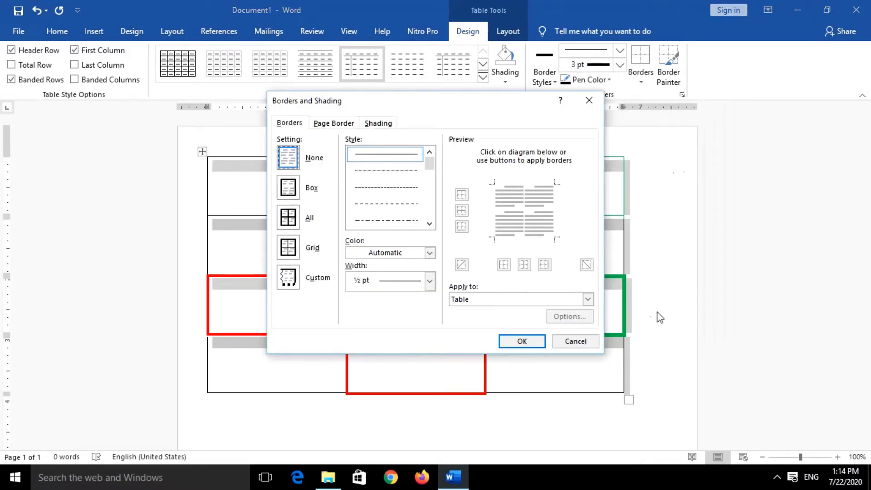
left_click(583, 345)
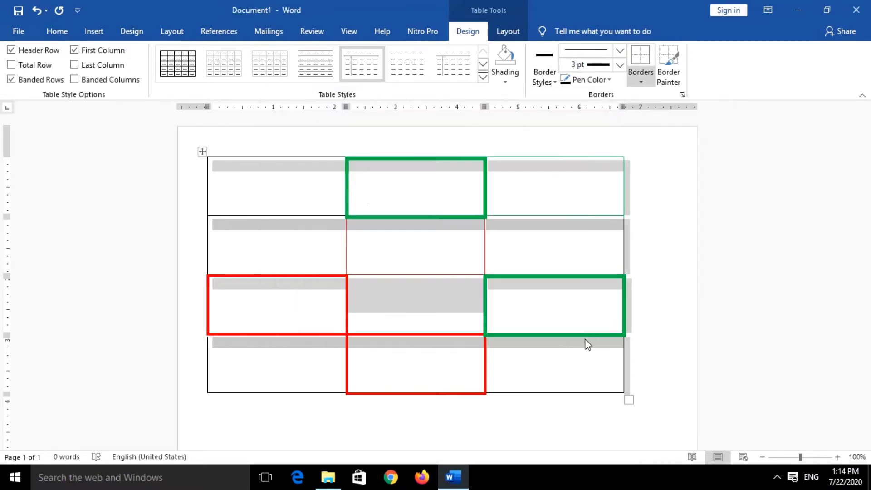
Review the border, page border and shading options for the selected table in the Borders and Shading dialog.
left_click(642, 82)
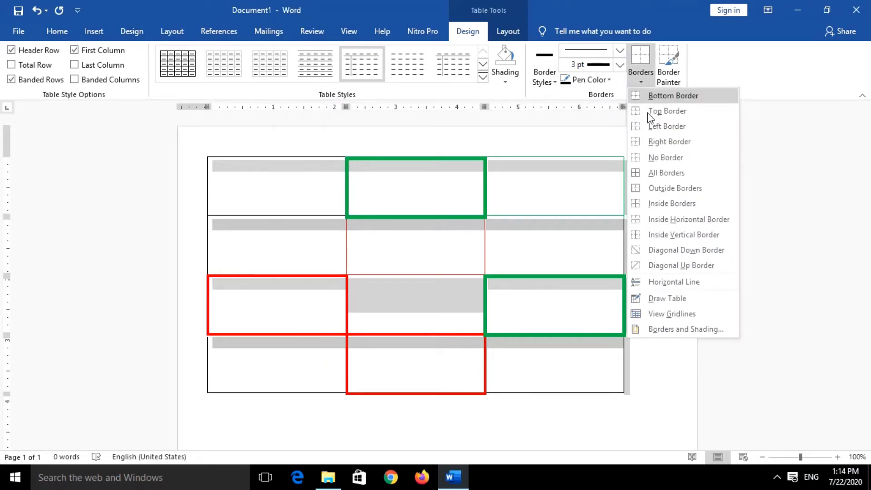
left_click(668, 327)
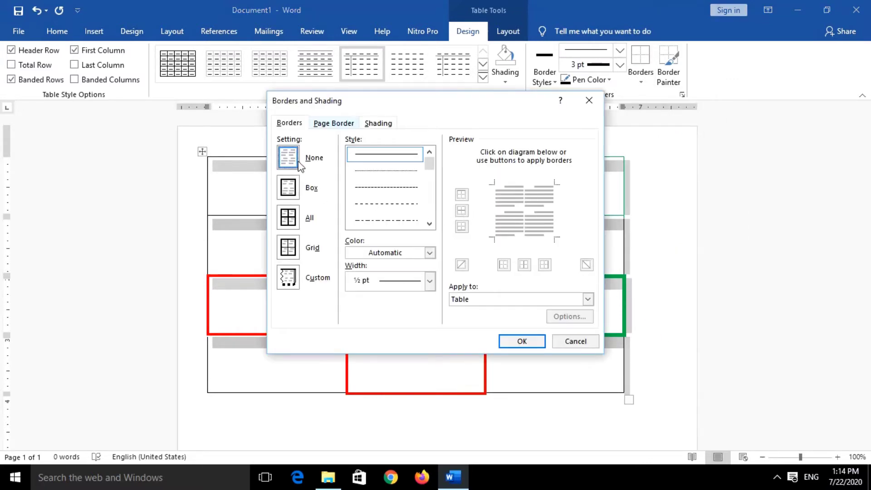
left_click(293, 123)
left_click(318, 125)
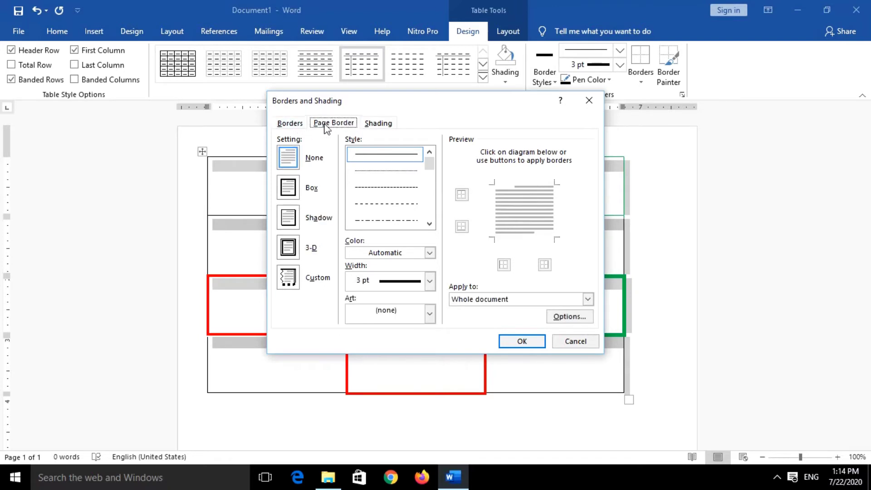
left_click(367, 126)
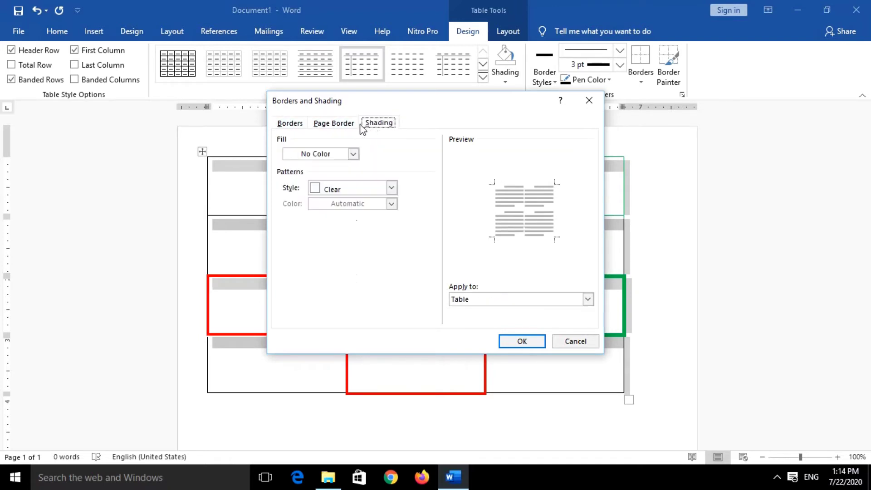
left_click(290, 128)
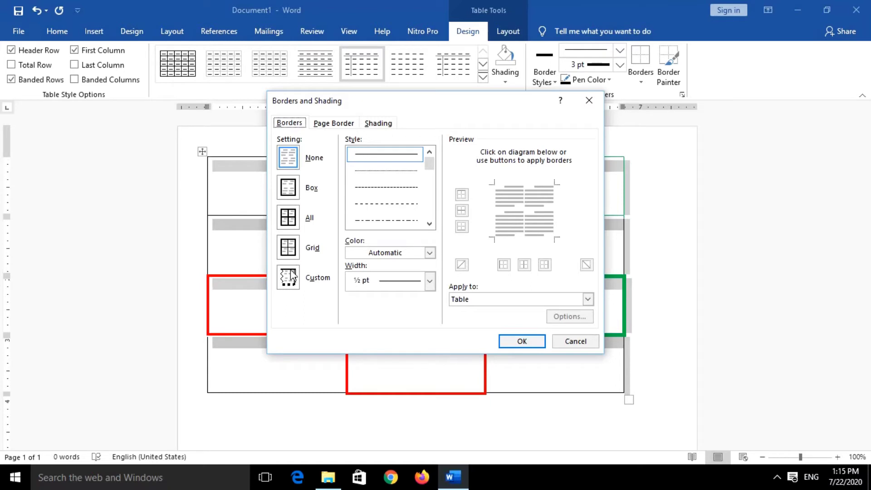
Choose the All border setting for the table with a 3 pt thick-and-thin multi-line style.
left_click(290, 222)
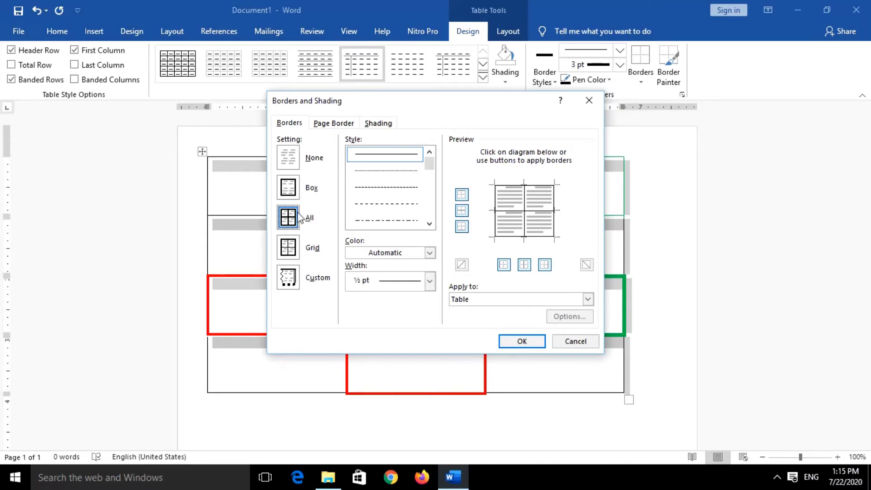
left_click(429, 223)
left_click(429, 223)
left_click(429, 224)
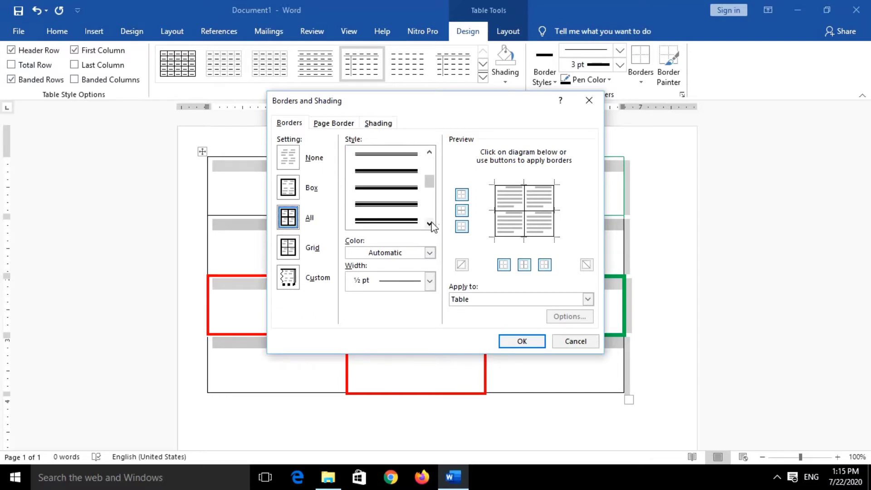
left_click(415, 175)
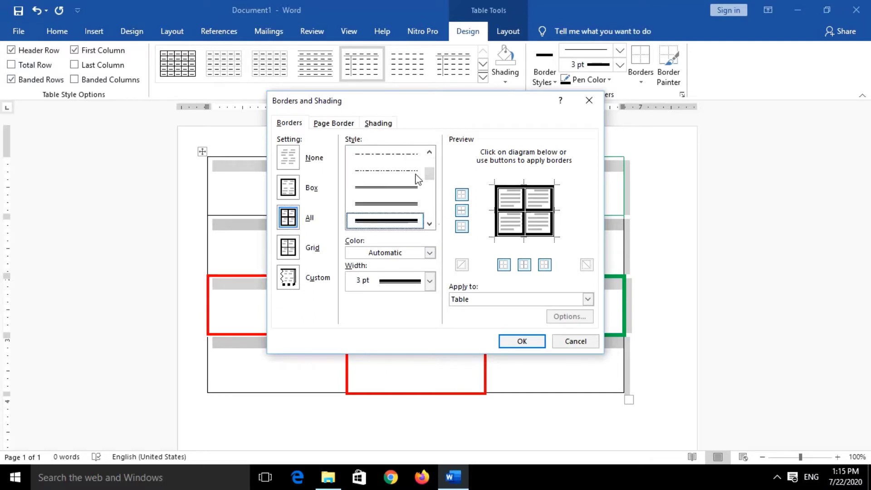
Change the table's border style to a single solid line, red, 4 ½ pt wide, and apply it.
left_click(429, 254)
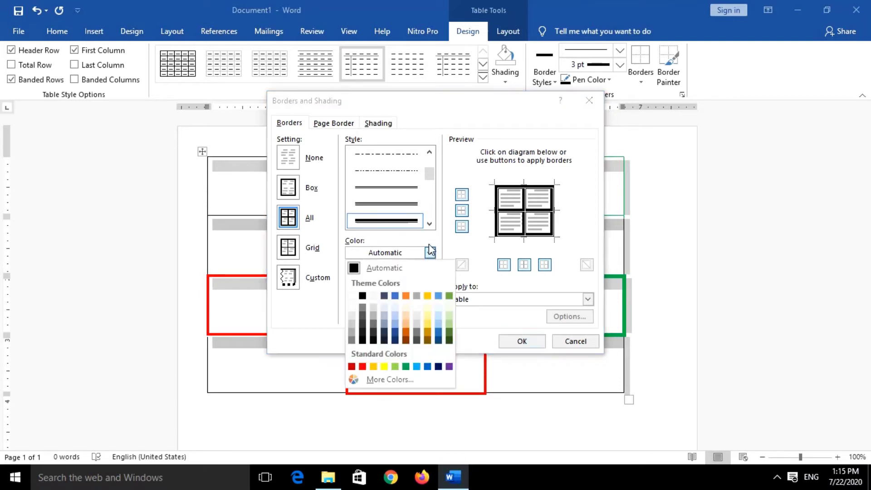
left_click(432, 174)
left_click(429, 165)
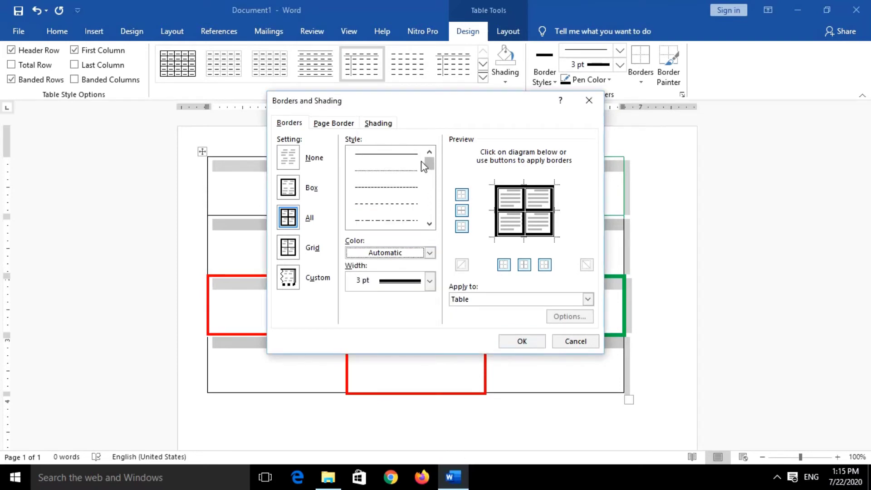
left_click(411, 156)
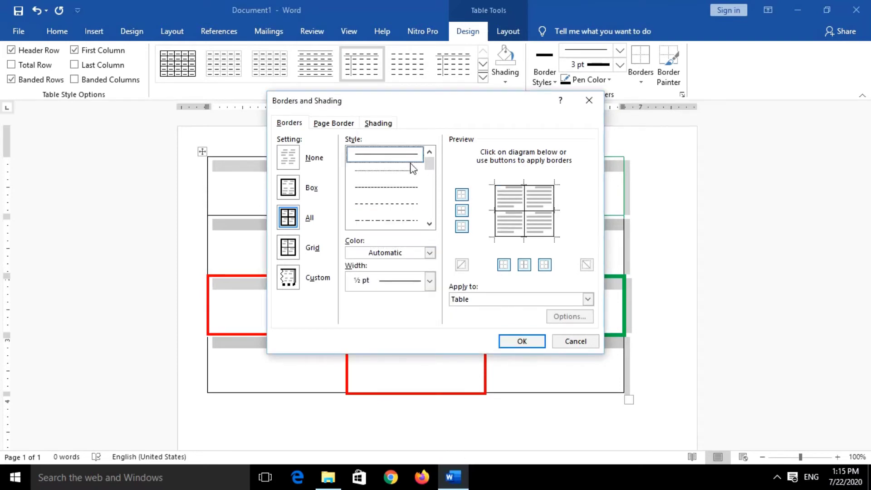
left_click(429, 253)
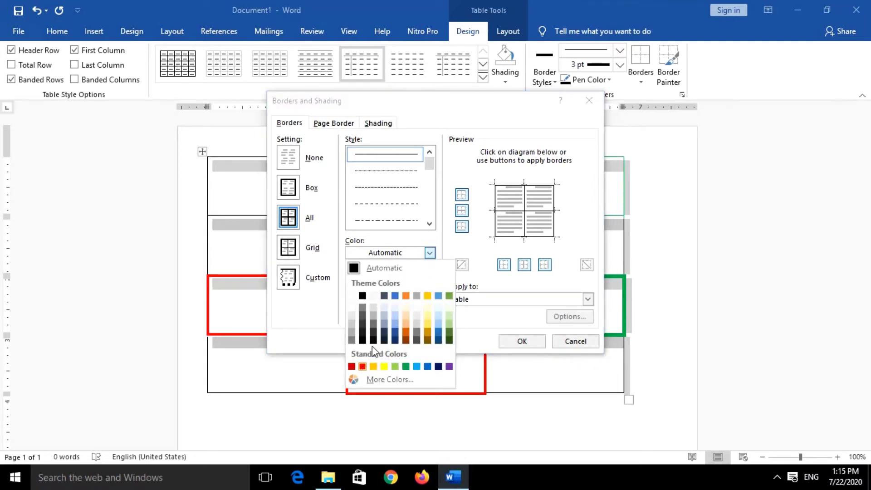
left_click(362, 367)
key("Down")
key("Down")
key("Down")
key("Down")
key("Down")
key("Down")
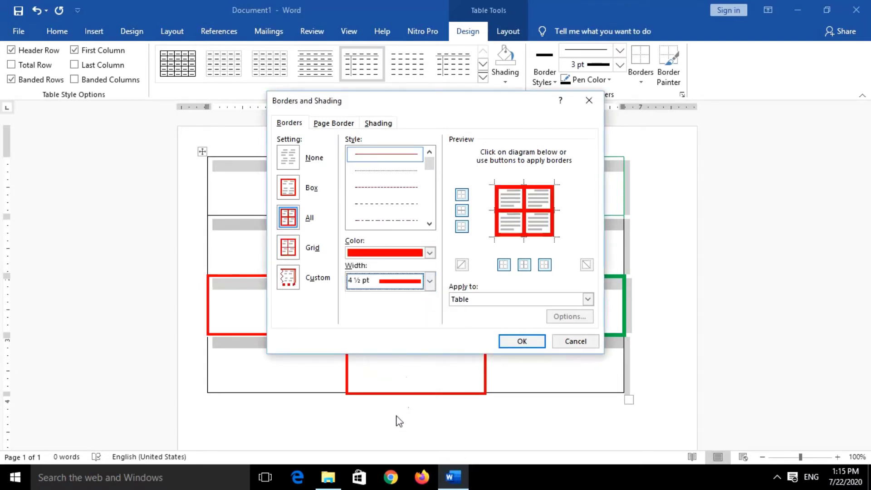
left_click(529, 341)
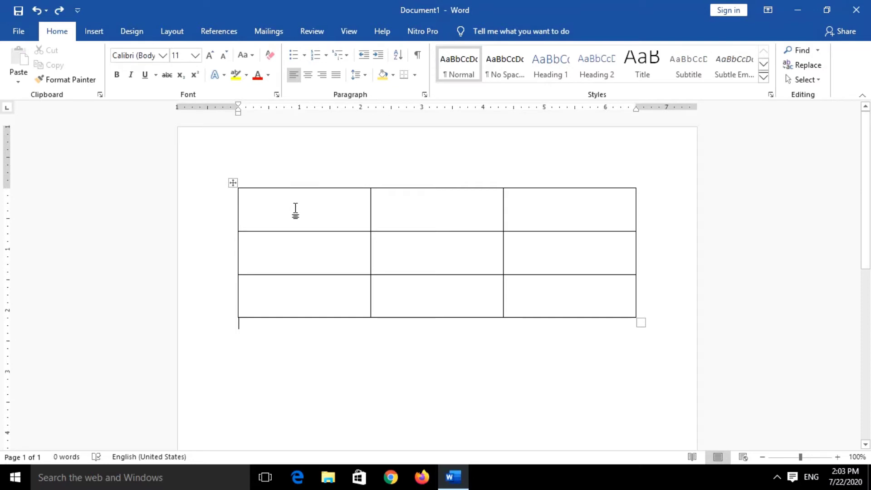
Shade the entire three-by-three table with standard yellow.
left_click(234, 182)
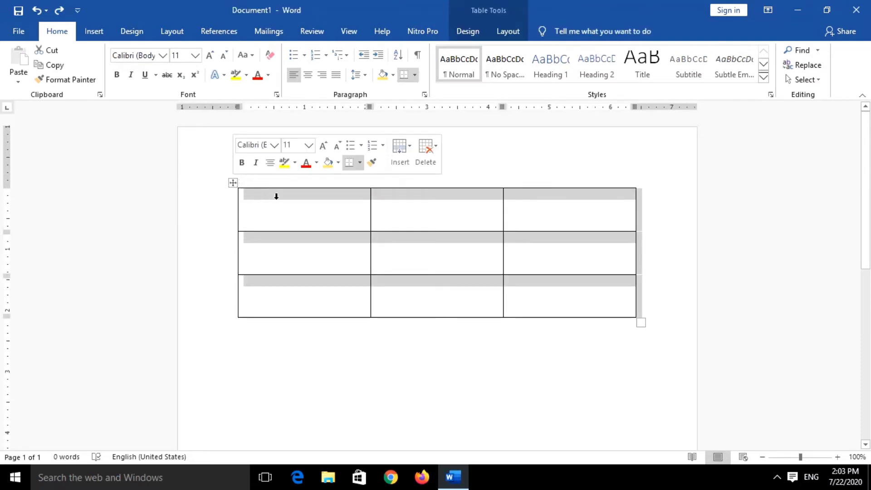
left_click(468, 32)
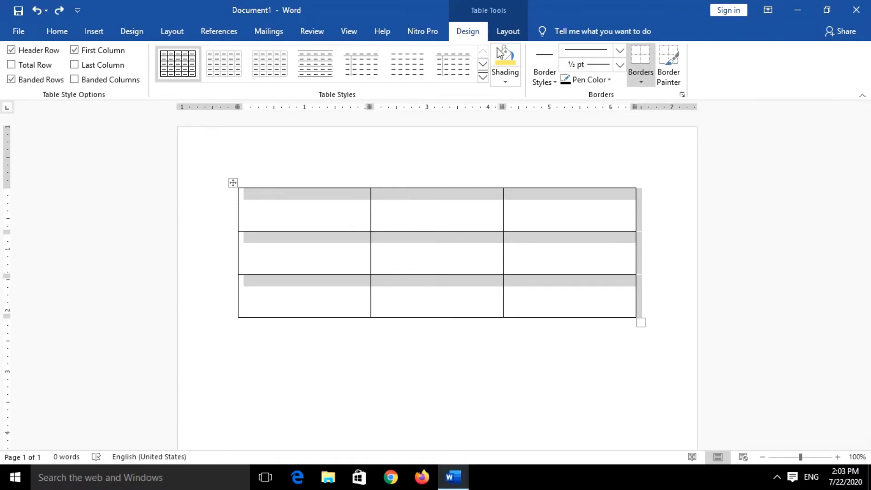
left_click(505, 82)
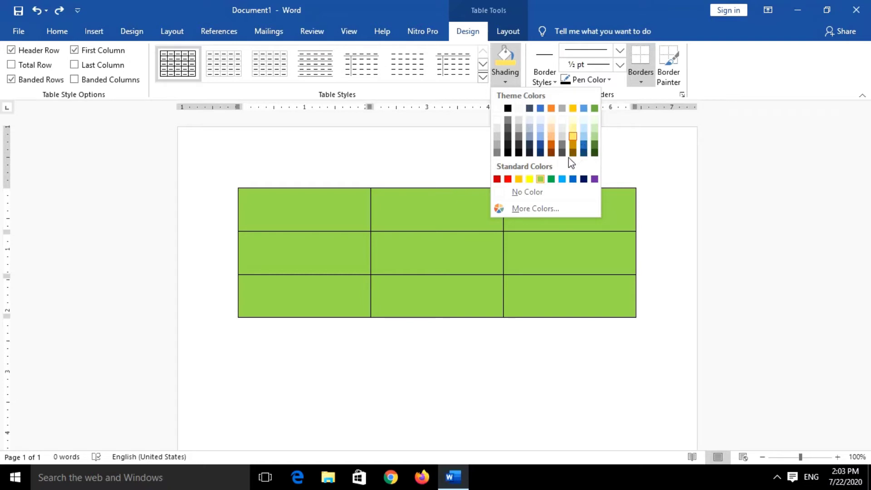
left_click(529, 180)
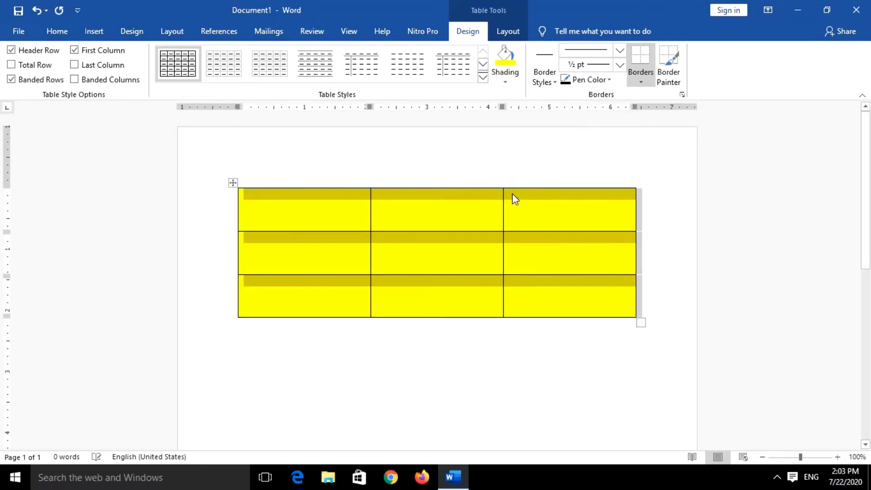
Shade the first row's middle cell pink, using a custom colour from the standard colour honeycomb.
left_click(478, 212)
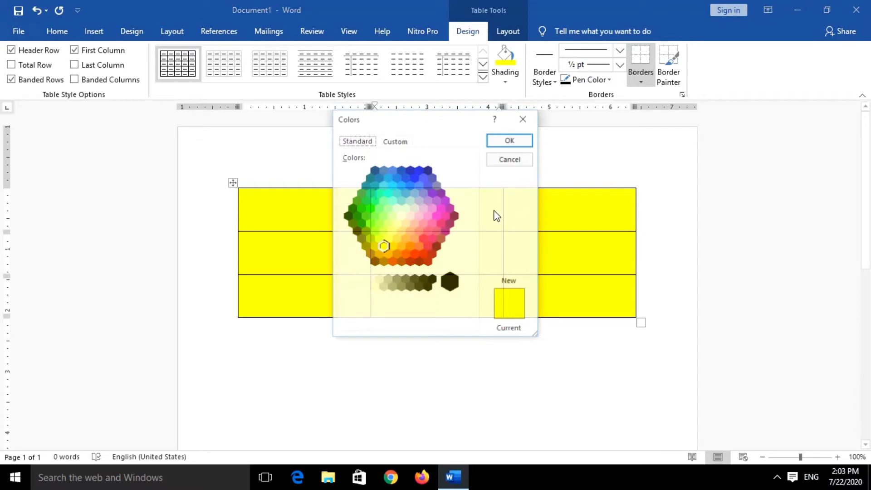
left_click(402, 195)
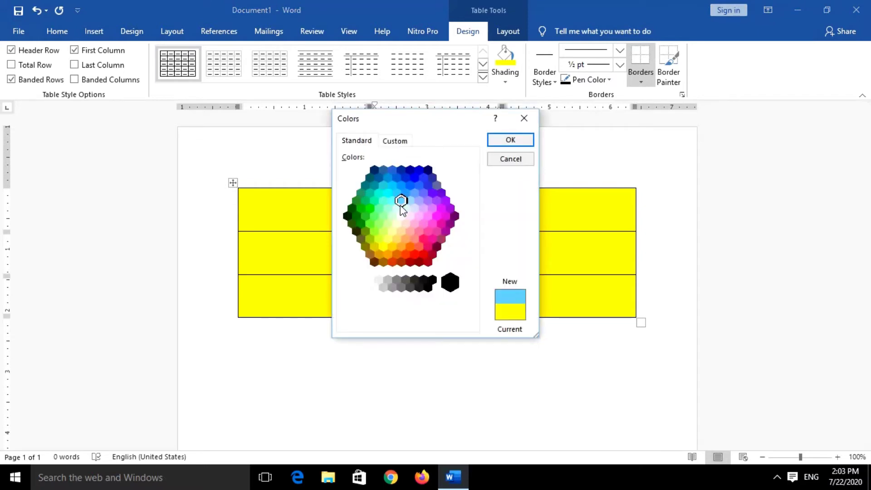
left_click(401, 217)
left_click(412, 245)
left_click(418, 232)
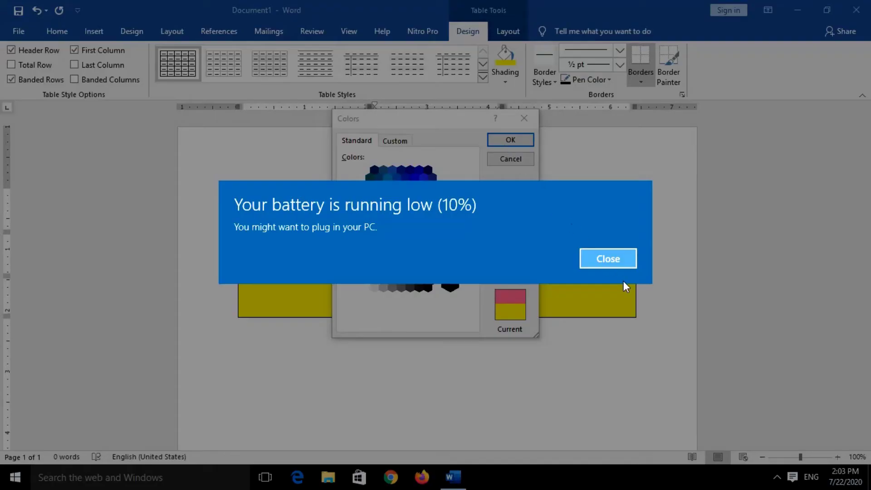
left_click(610, 260)
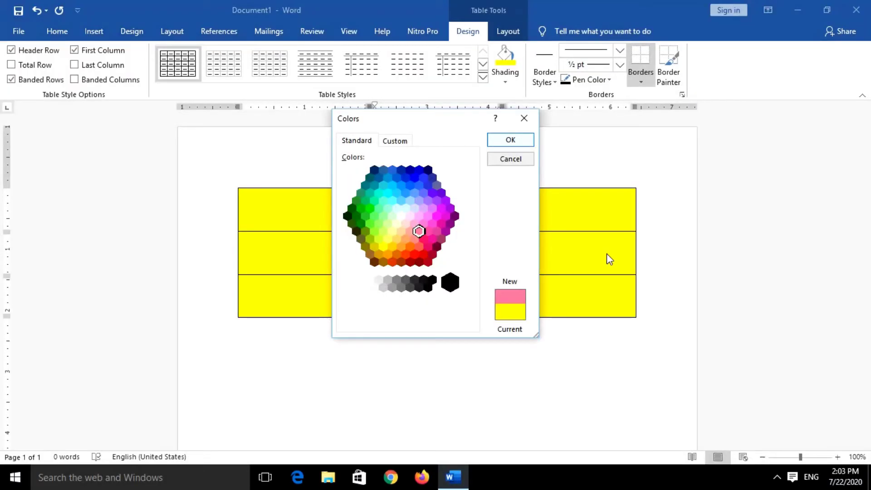
left_click(521, 142)
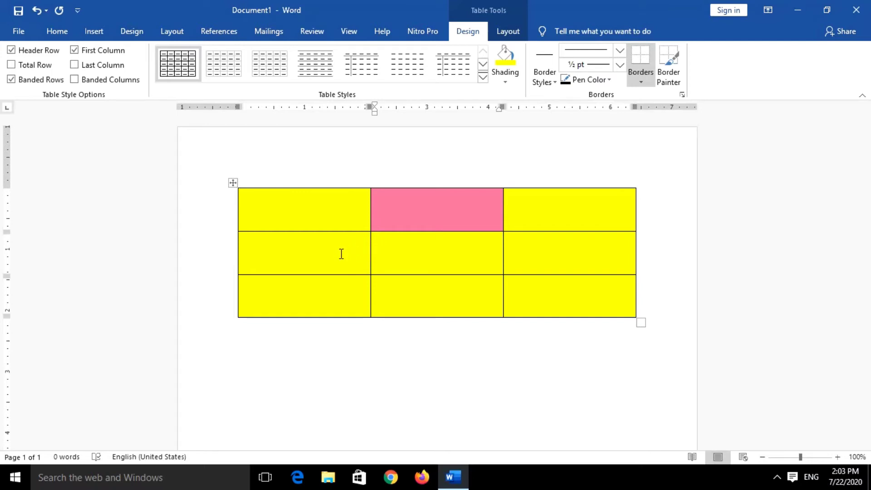
Shade all three cells of the table's last row with standard green.
left_click_drag(332, 289, 520, 296)
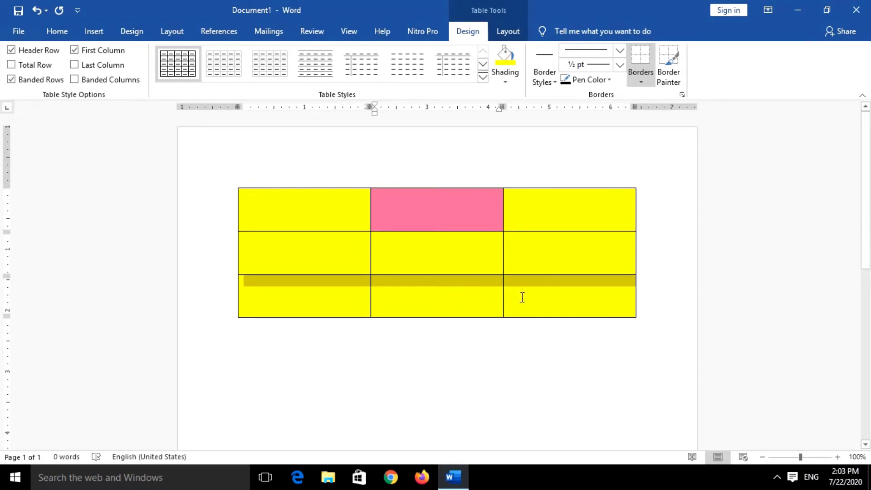
left_click(505, 82)
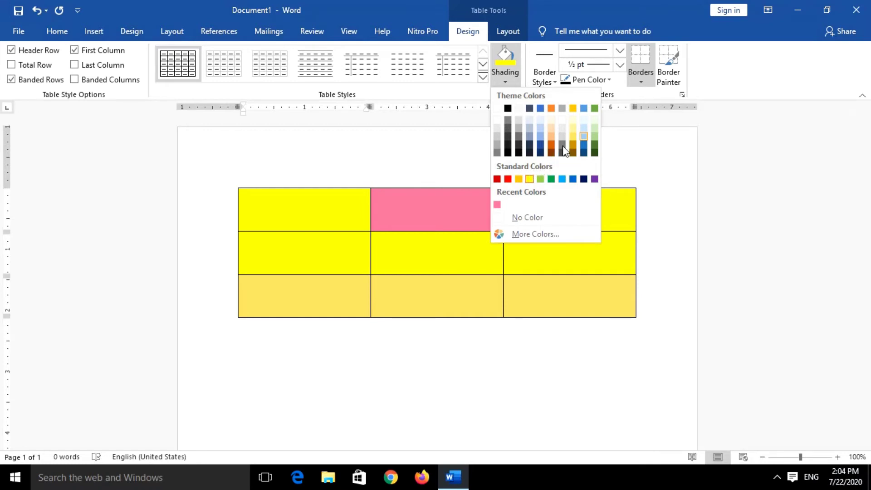
left_click(549, 179)
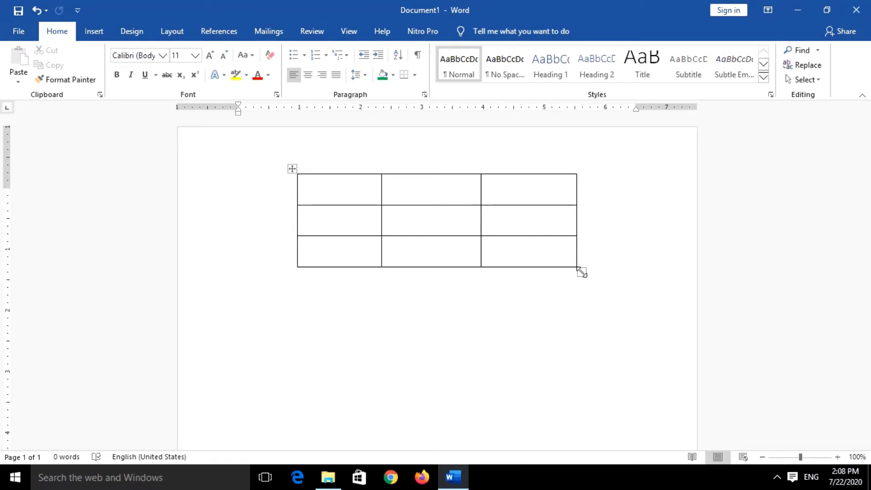
Resize the whole table from its corner, enlarging it to about the page's text width and shrinking it again, repeatedly.
left_click_drag(582, 272, 691, 398)
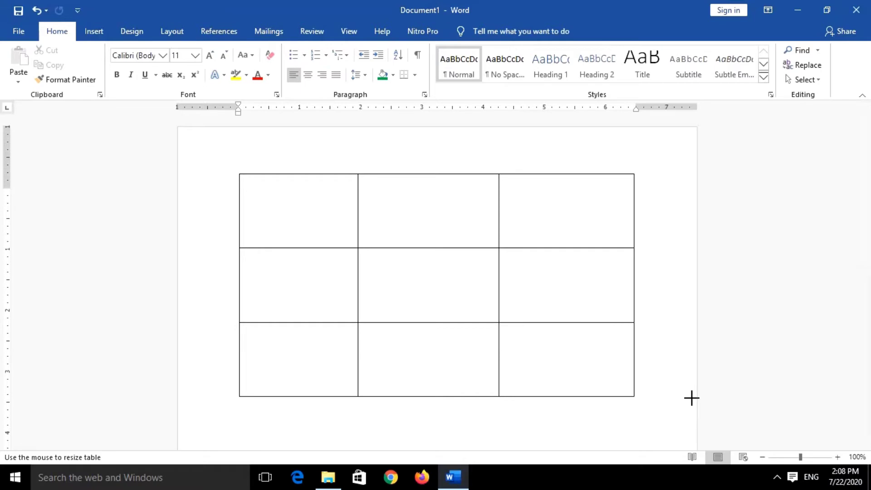
key("ctrl+z")
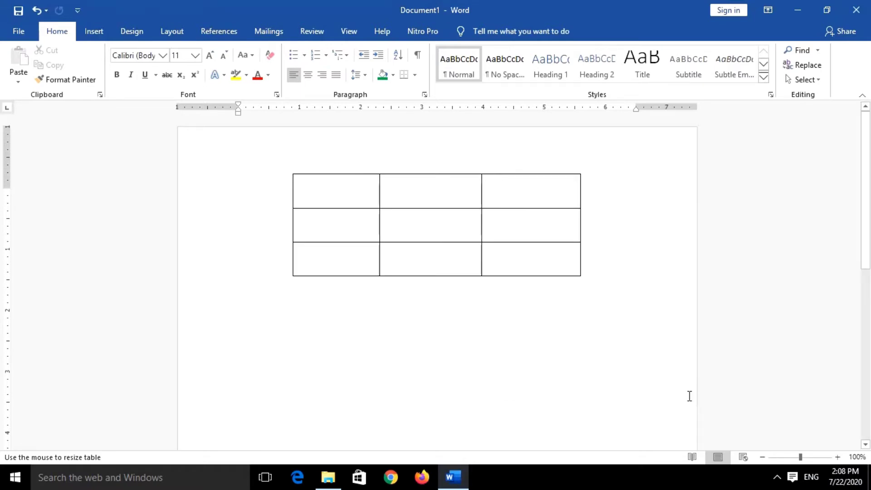
key("ctrl+y")
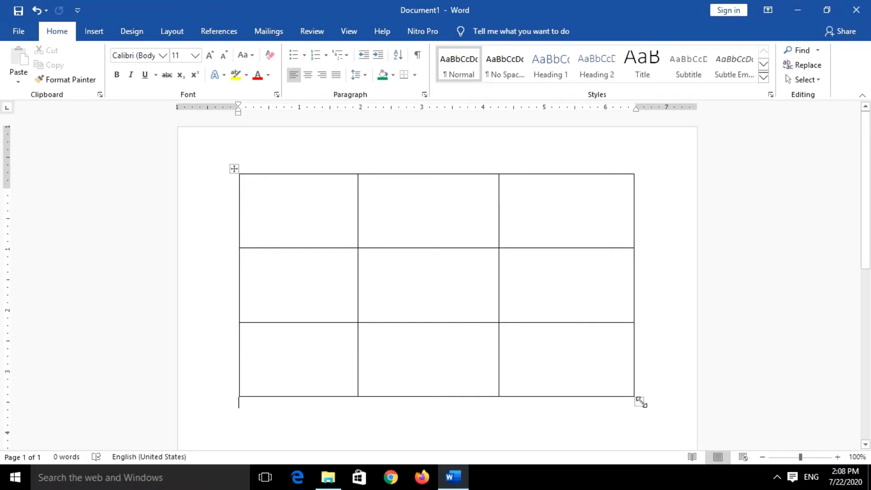
left_click_drag(641, 401, 537, 271)
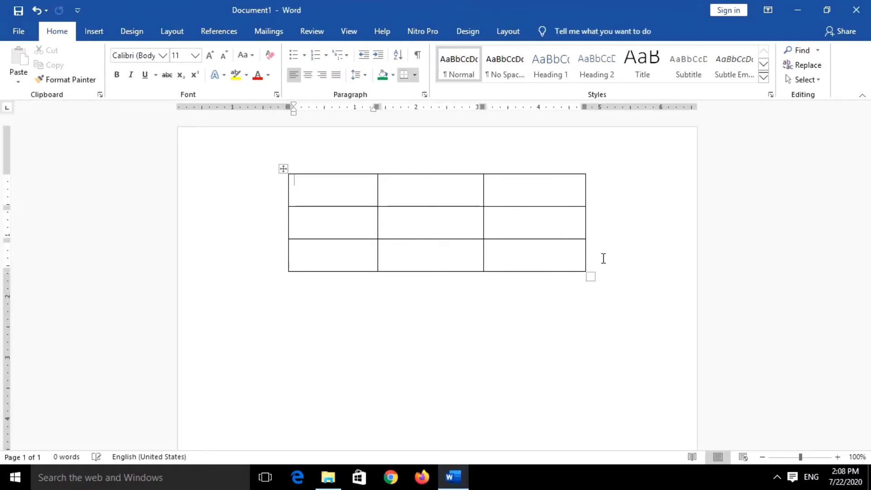
left_click_drag(591, 274, 652, 398)
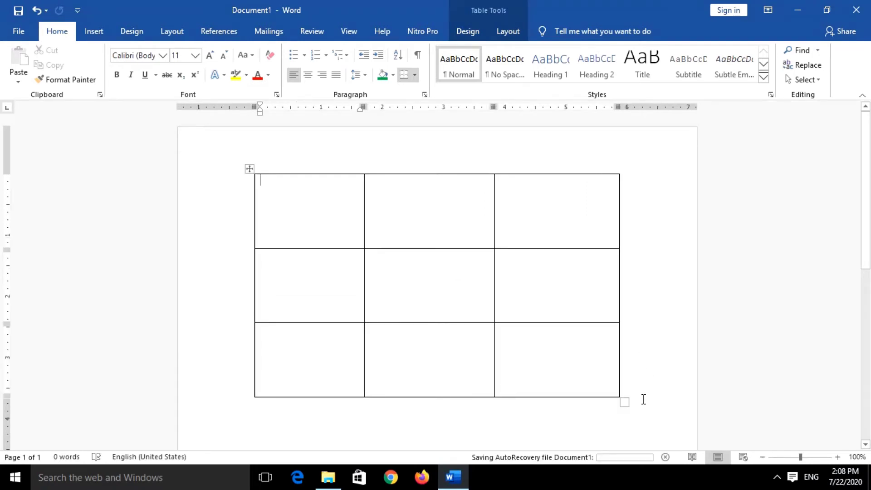
left_click_drag(624, 402, 549, 283)
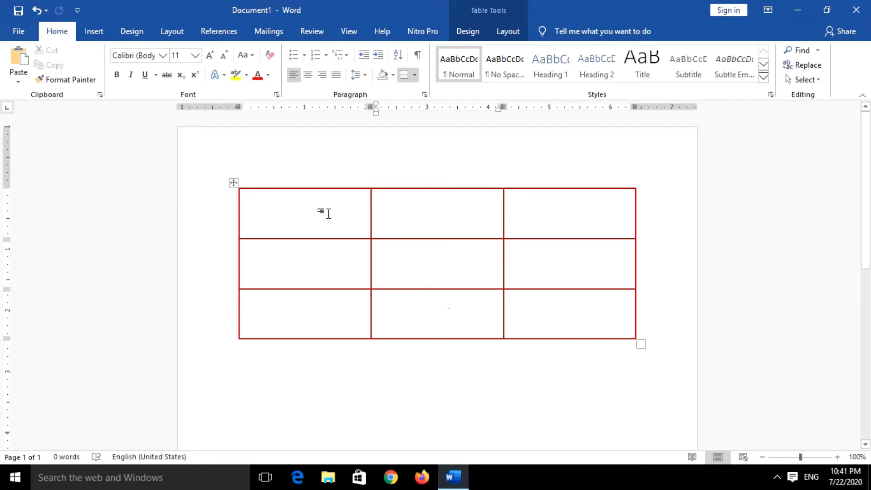
left_click_drag(317, 210, 398, 220)
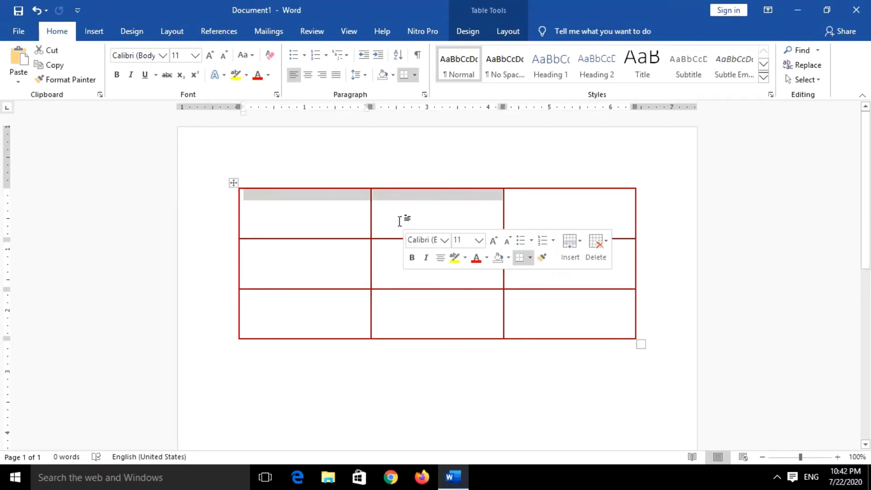
left_click(344, 214)
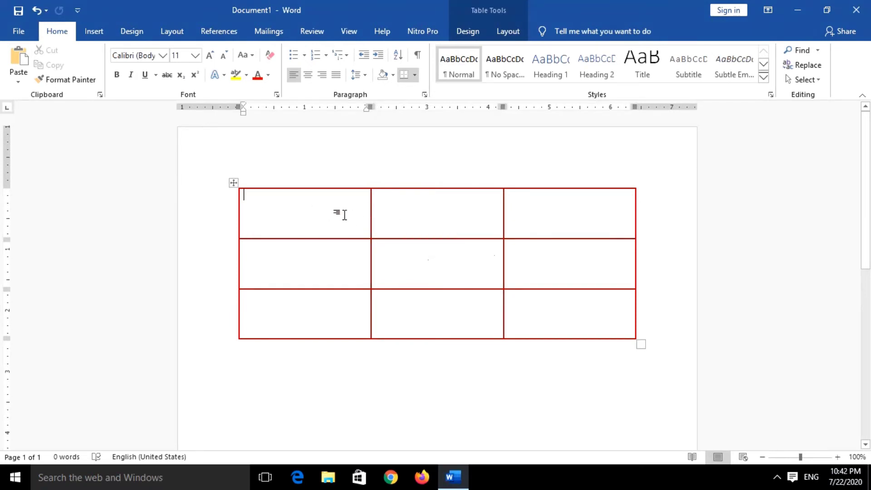
left_click(398, 213)
left_click_drag(352, 205, 408, 206)
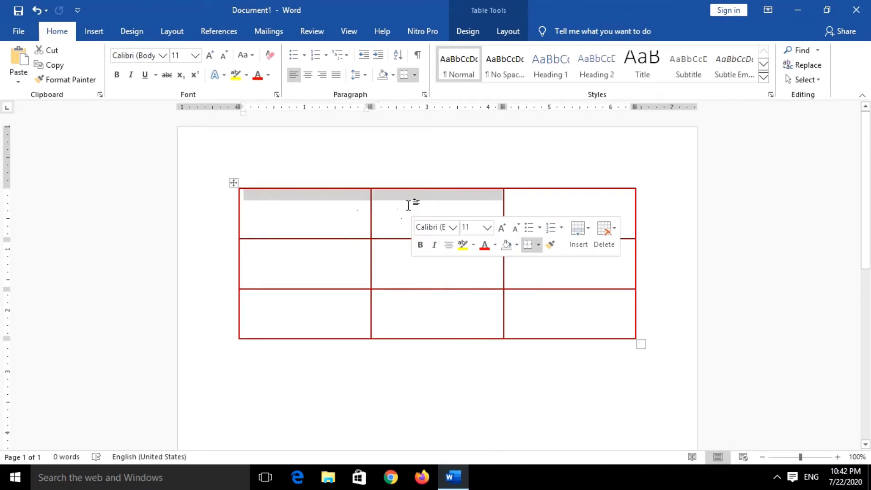
left_click(407, 206)
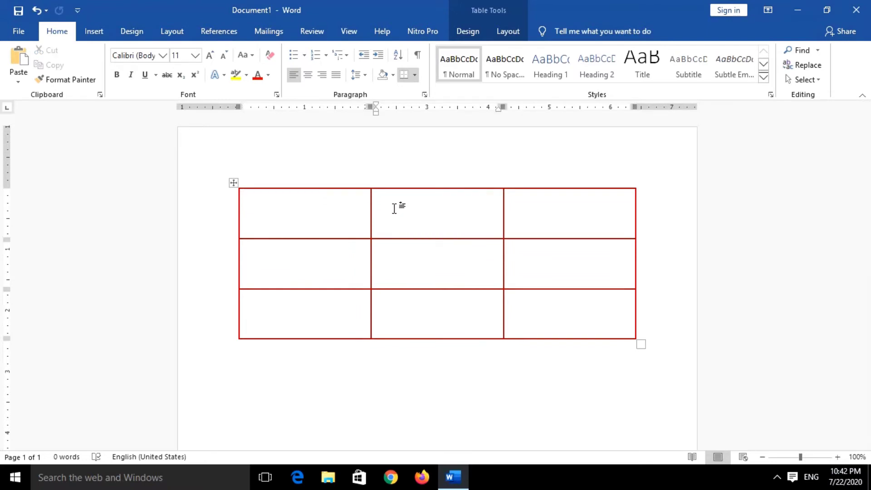
left_click(346, 205)
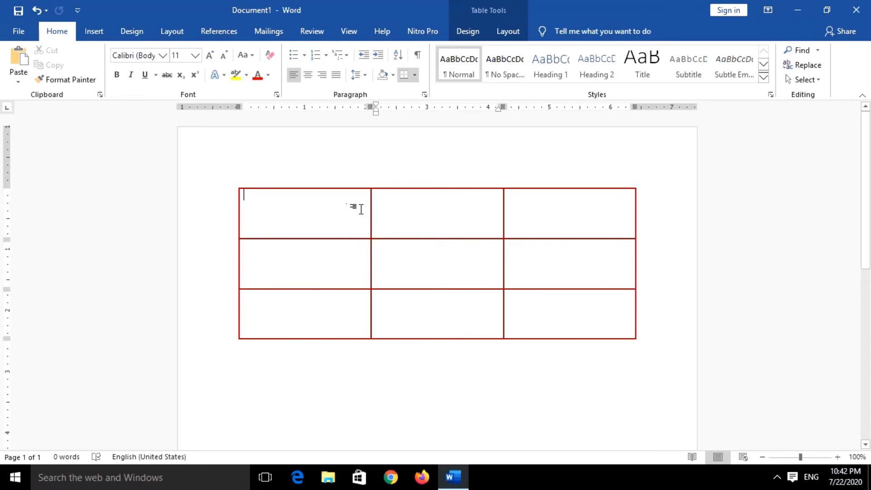
Merge the first two cells of the table's first row.
left_click_drag(361, 209, 397, 208)
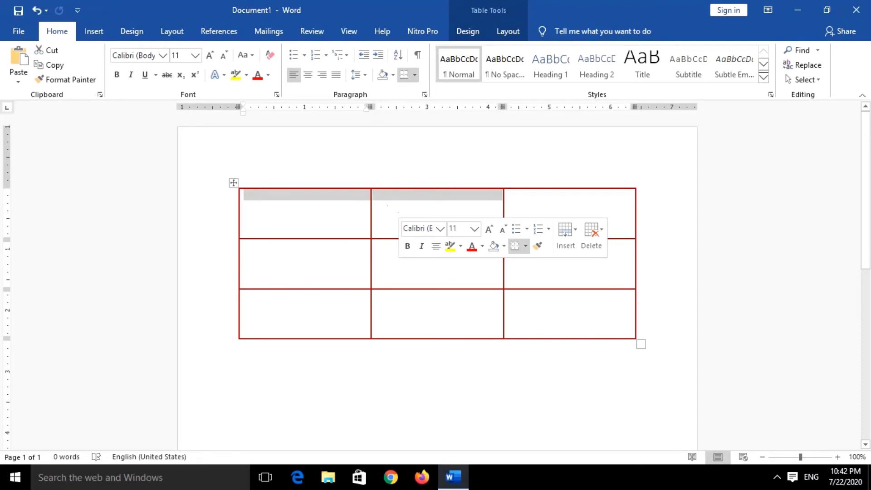
right_click(398, 207)
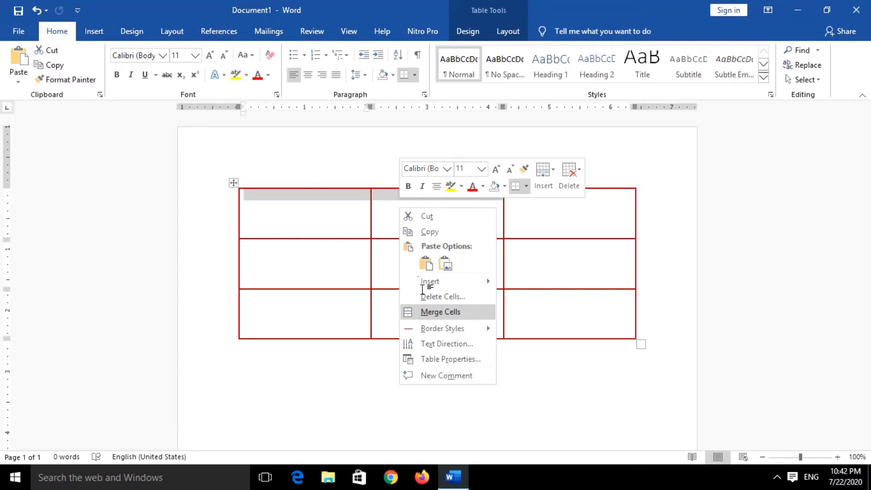
left_click(442, 312)
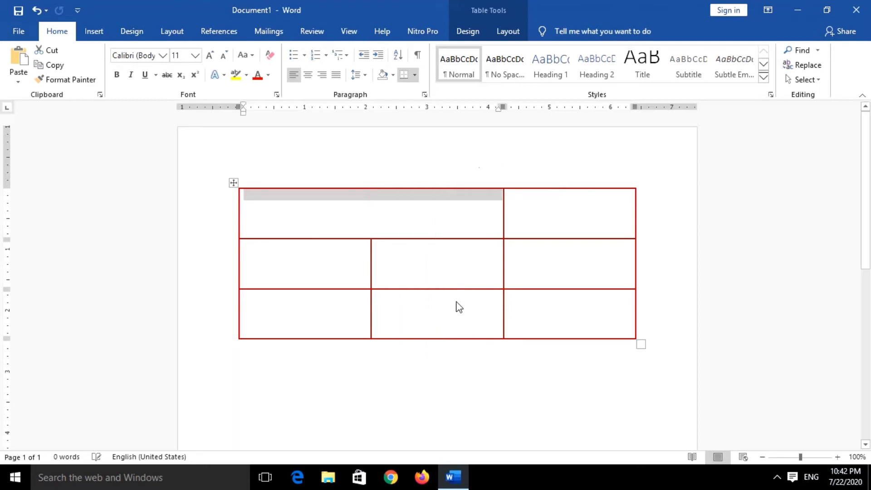
Undo the merge of the first two cells in the table's first row.
left_click(574, 223)
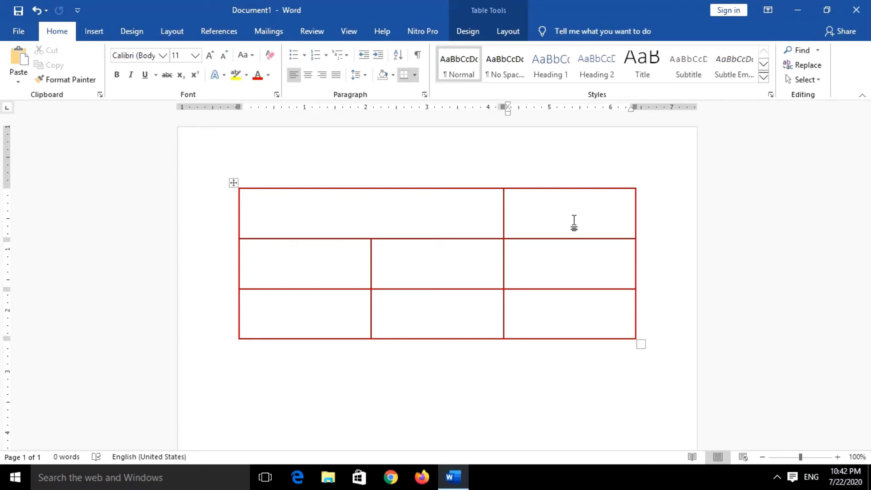
key("ctrl+z")
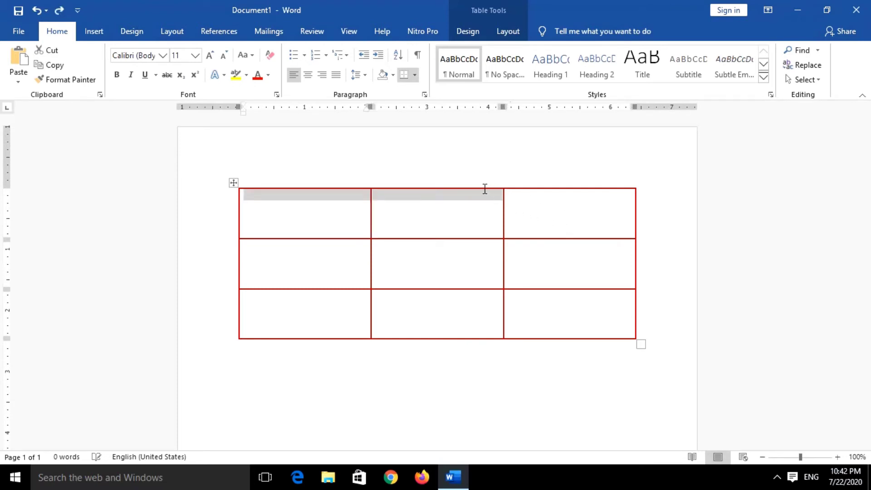
left_click(408, 221)
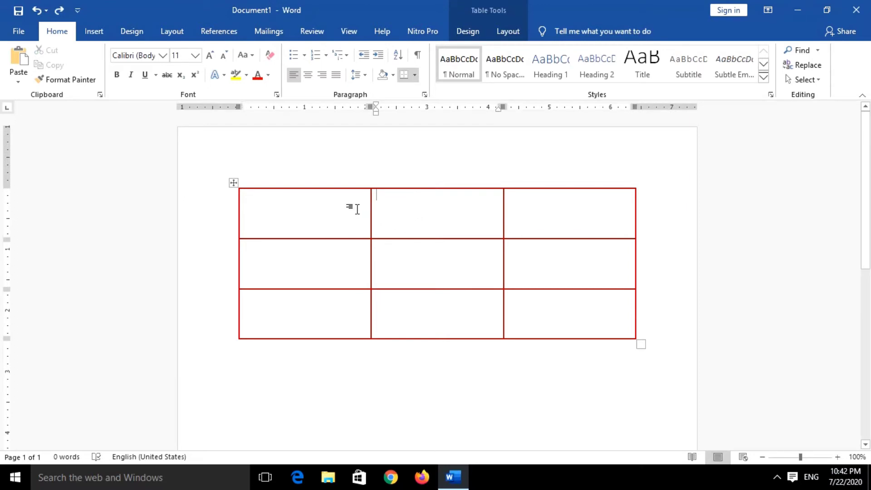
Select the first row's first two cells and merge them into one cell.
left_click_drag(352, 208, 403, 214)
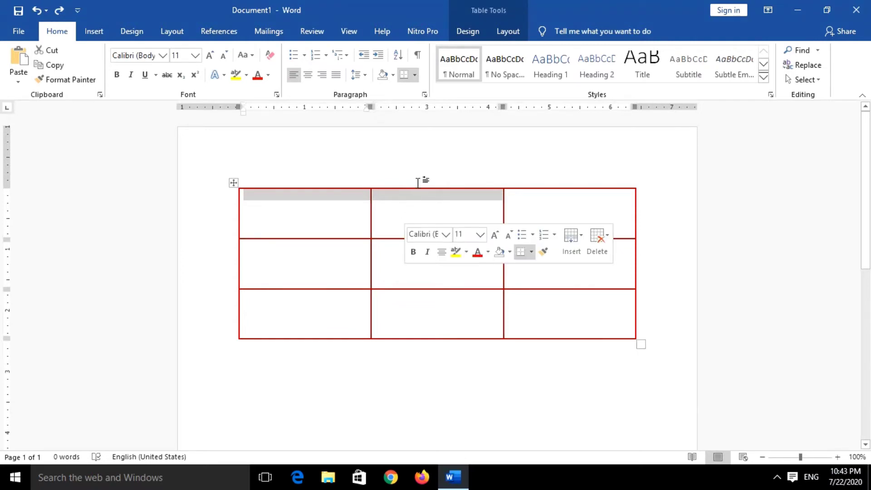
left_click(508, 31)
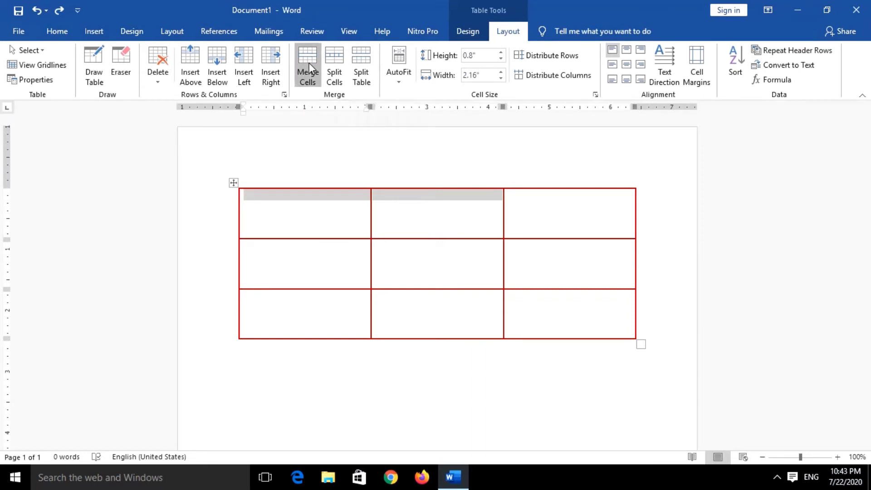
left_click(461, 270)
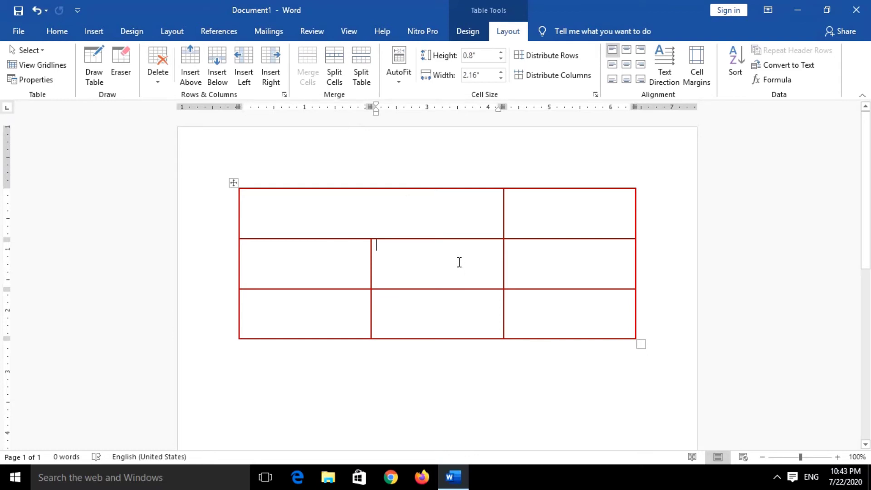
left_click_drag(459, 263, 532, 315)
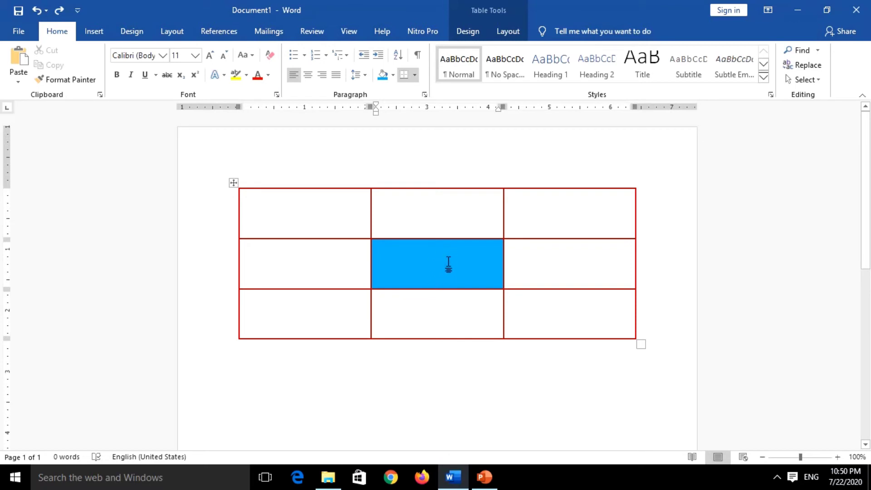
Split the blue centre cell of the table into 2 columns and 2 rows.
right_click(424, 264)
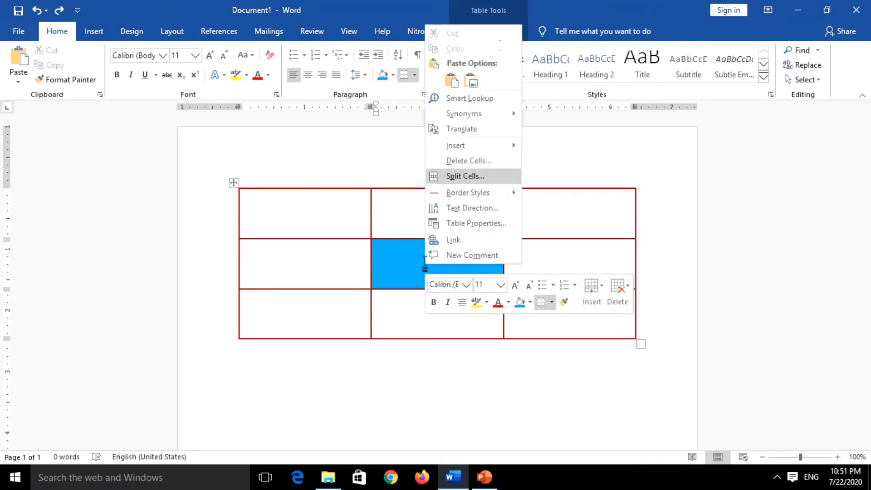
left_click(469, 180)
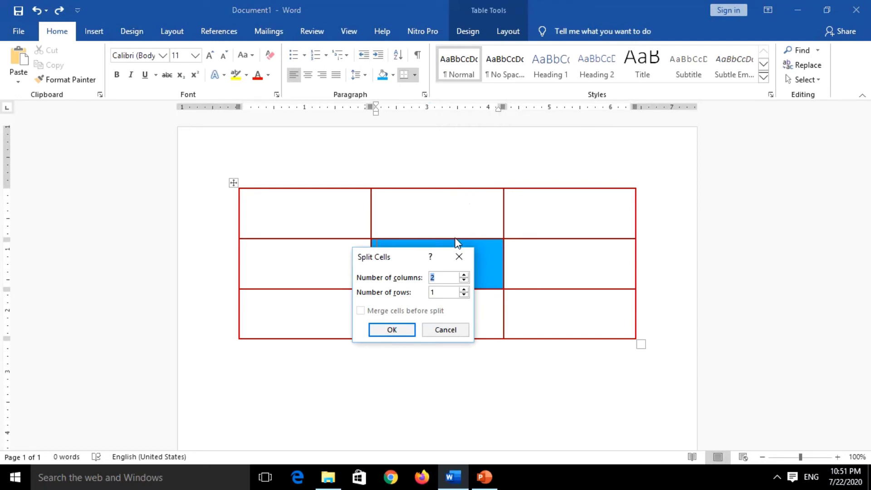
left_click(447, 277)
left_click(463, 290)
left_click(453, 297)
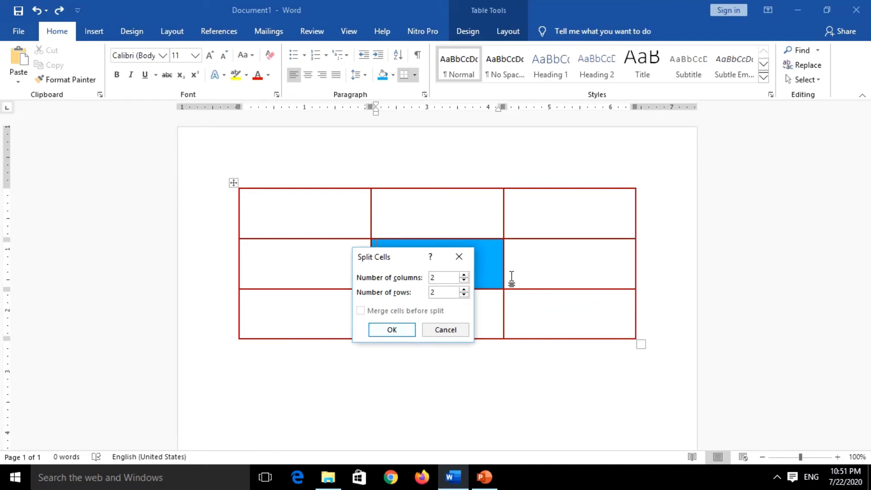
key("Return")
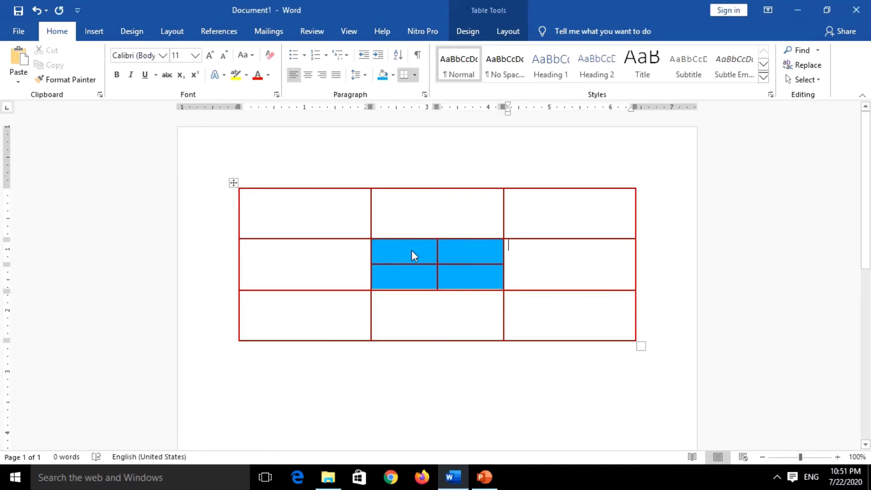
left_click_drag(404, 284, 463, 280)
left_click_drag(405, 253, 461, 256)
left_click(463, 279)
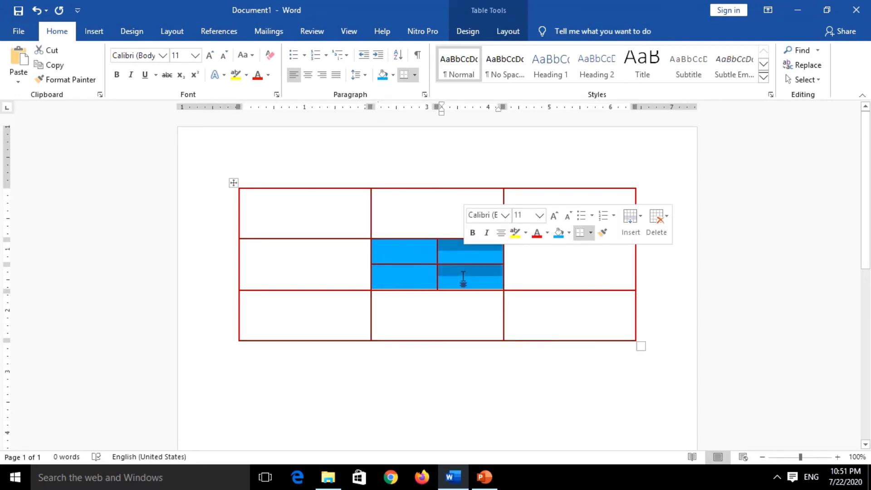
left_click(423, 253)
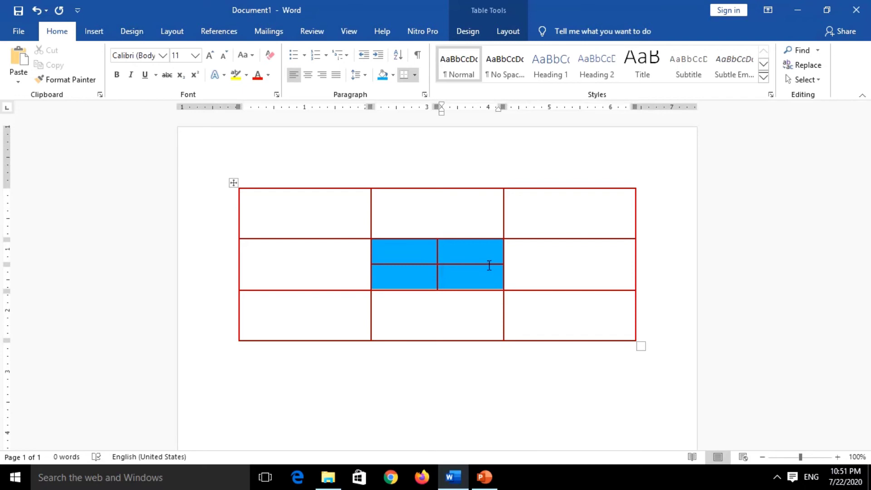
Split the middle row's rightmost cell, beside the blue cells, into 3 columns and 2 rows.
left_click(531, 262)
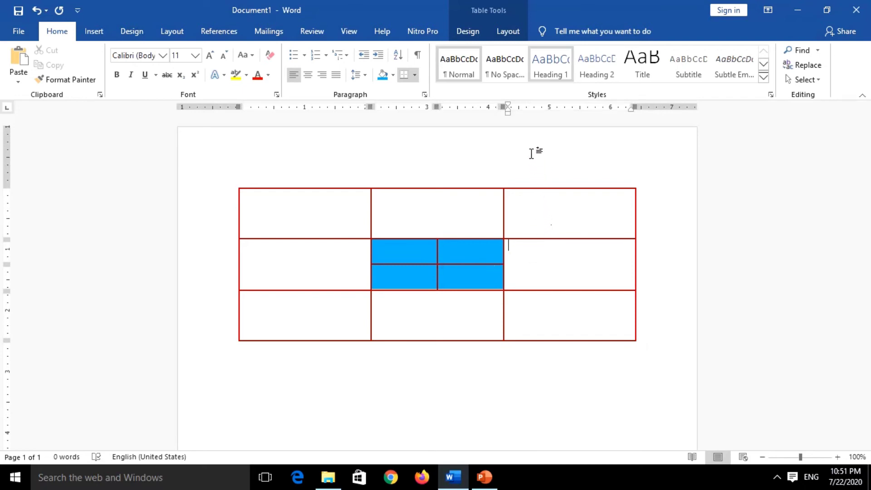
left_click(508, 33)
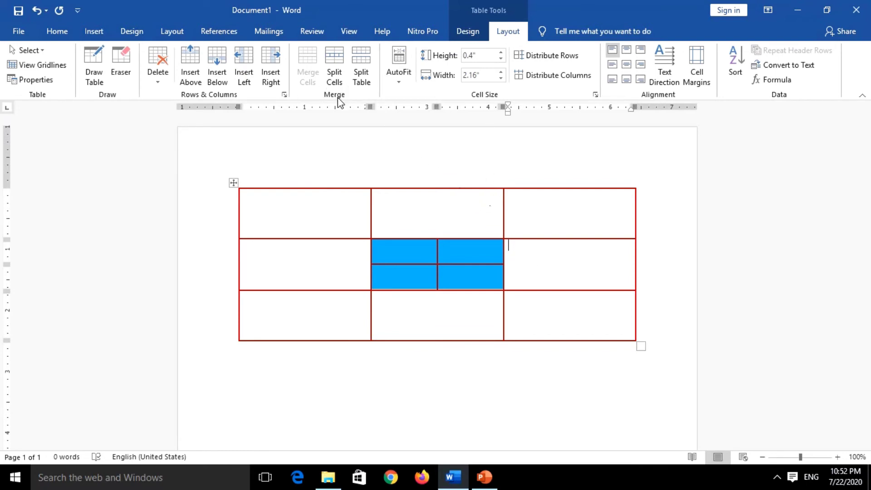
left_click(337, 67)
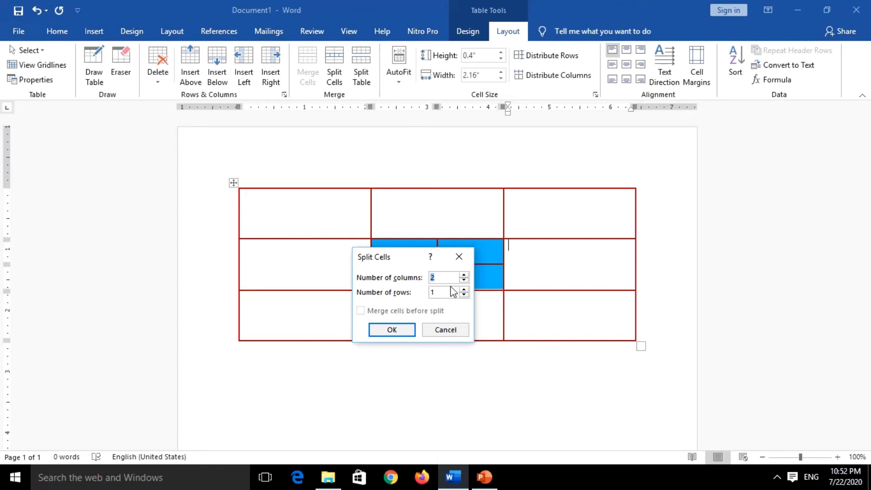
left_click(463, 275)
left_click(463, 290)
left_click(408, 330)
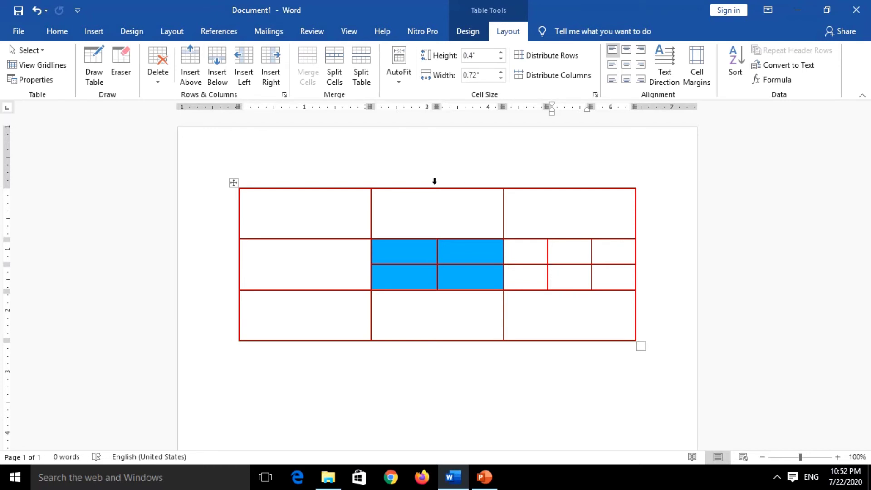
Split the first row's middle cell into 3 columns and 3 rows.
right_click(422, 207)
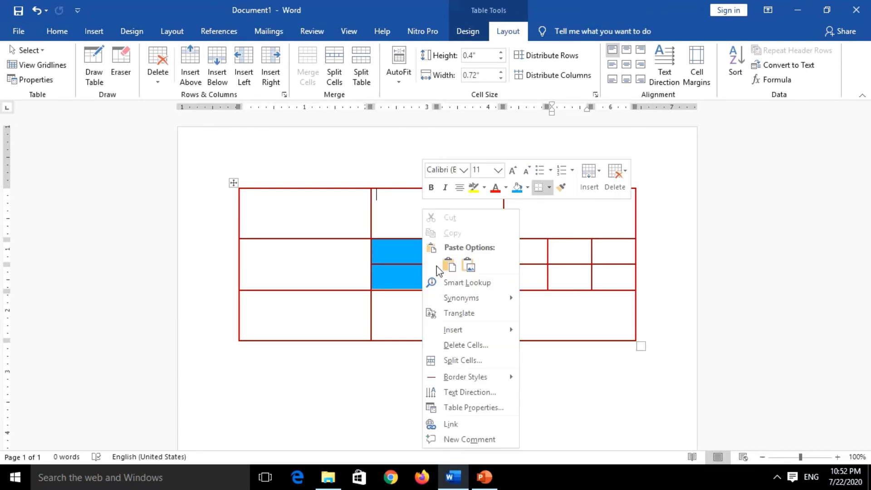
left_click(452, 360)
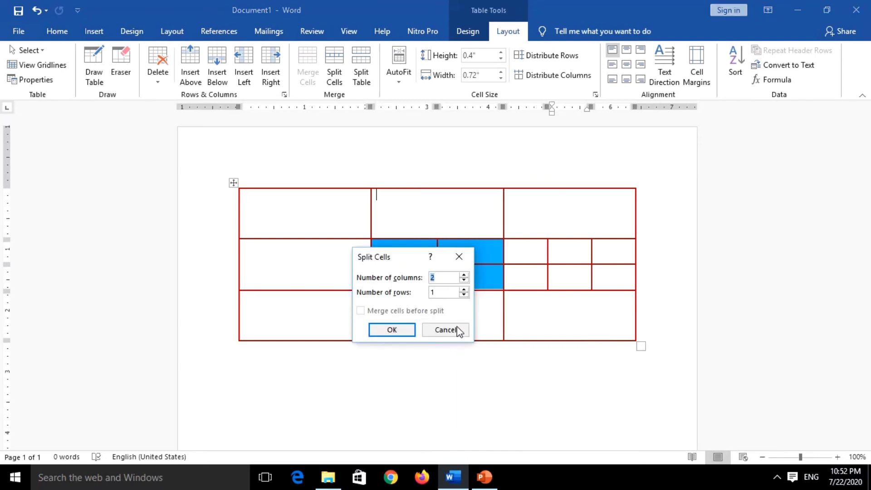
left_click(465, 289)
left_click(464, 289)
left_click(464, 275)
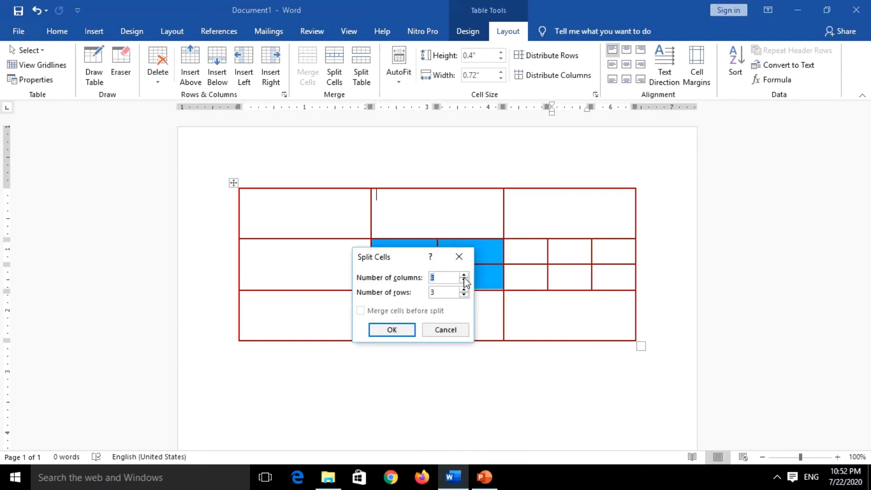
left_click(406, 328)
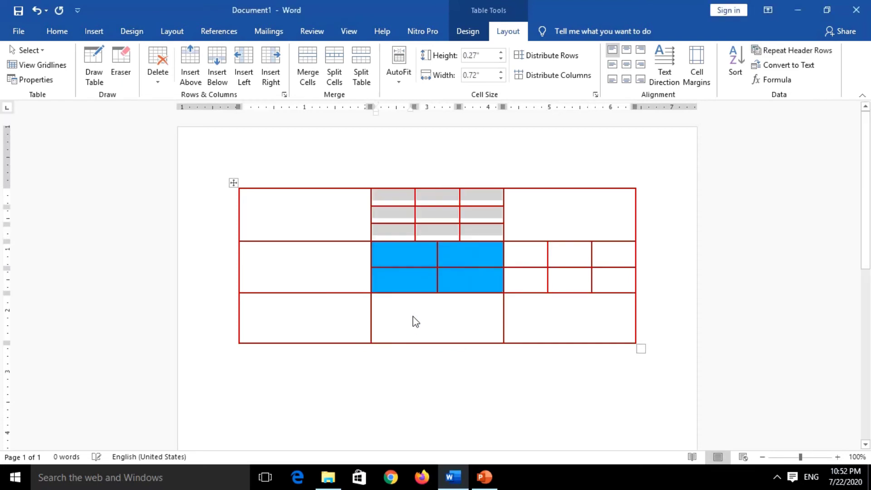
Split the first row's rightmost cell, adjusting the number of rows it is divided into.
left_click(522, 216)
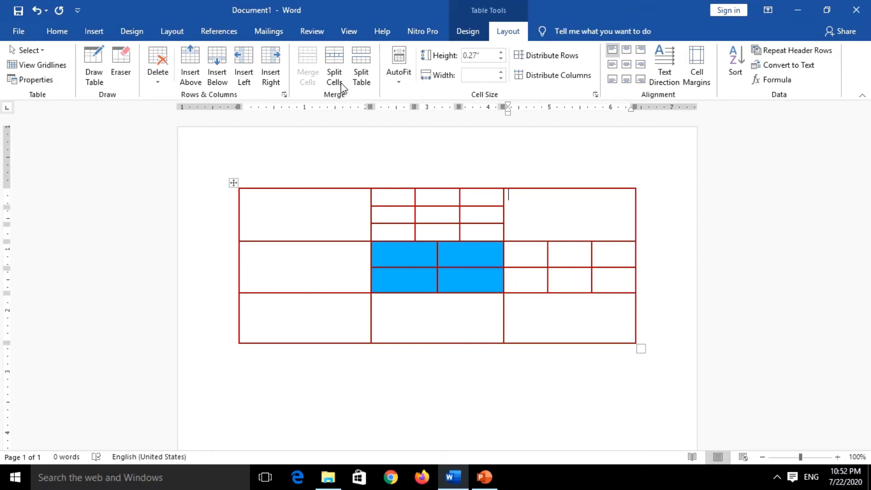
left_click(337, 70)
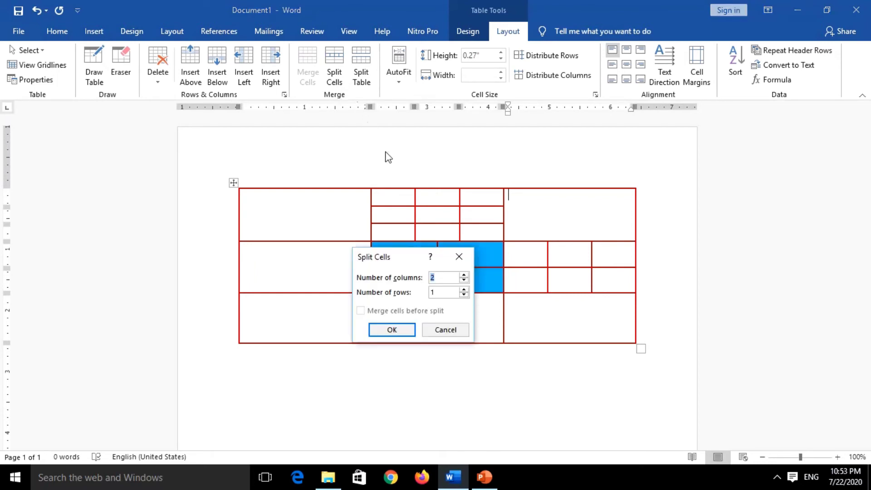
double_click(464, 289)
double_click(464, 294)
double_click(464, 289)
left_click(401, 329)
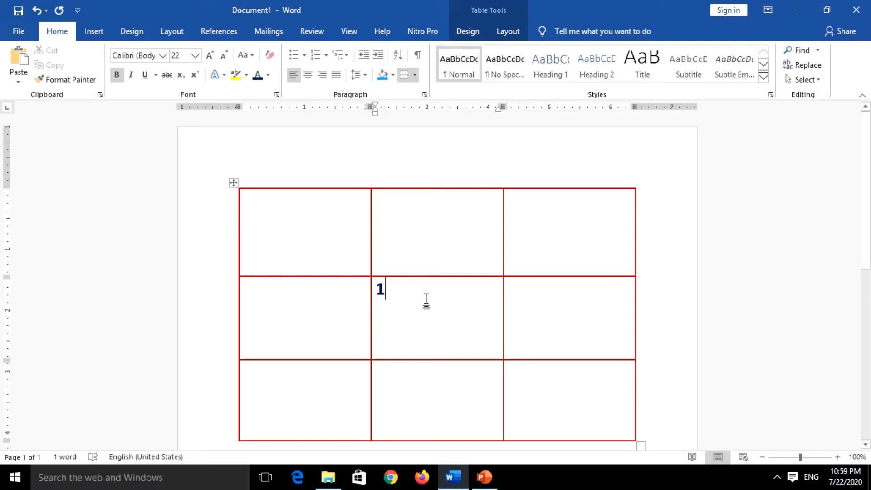
Select the centre cell containing "1" and align its text centre left, followed by bottom left.
double_click(395, 289)
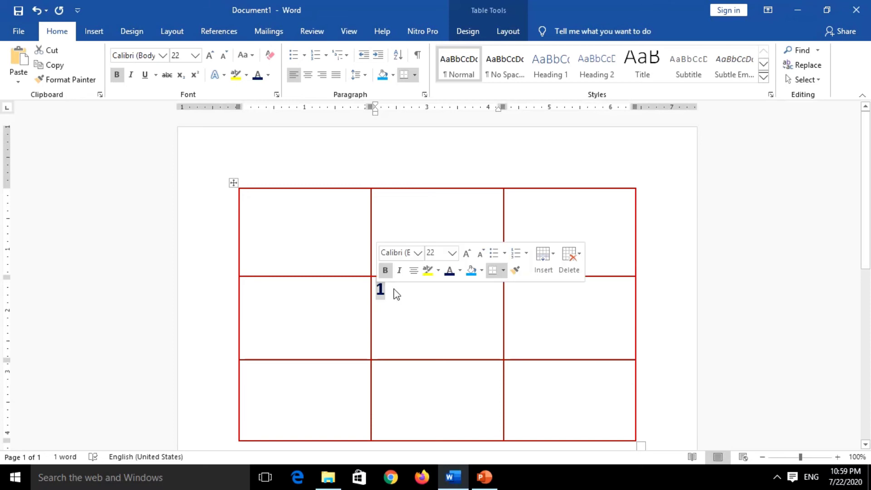
left_click(396, 301)
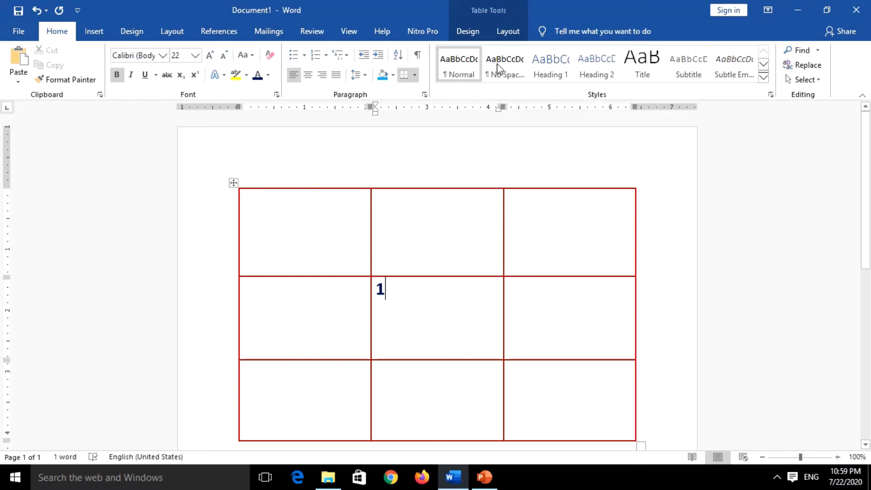
left_click(509, 32)
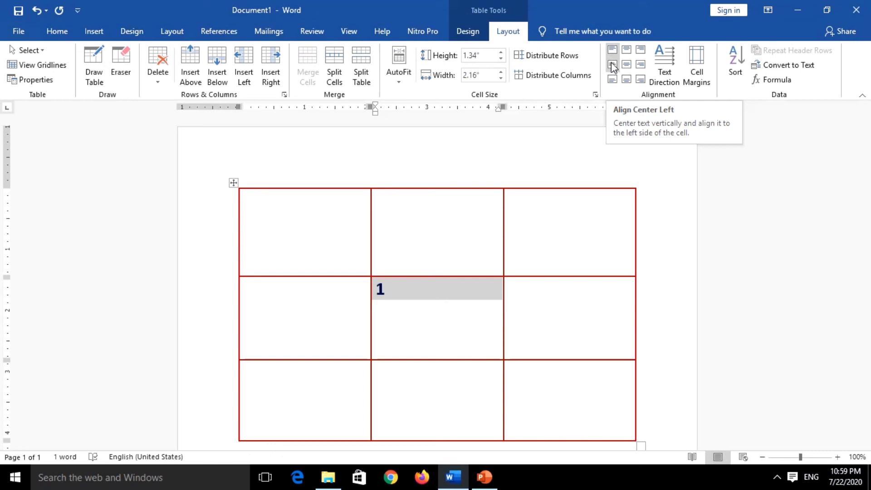
left_click(611, 63)
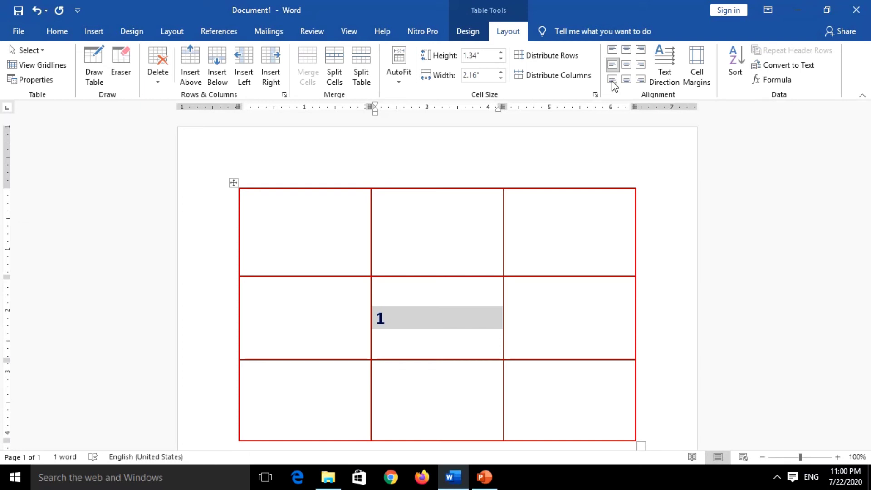
left_click(613, 85)
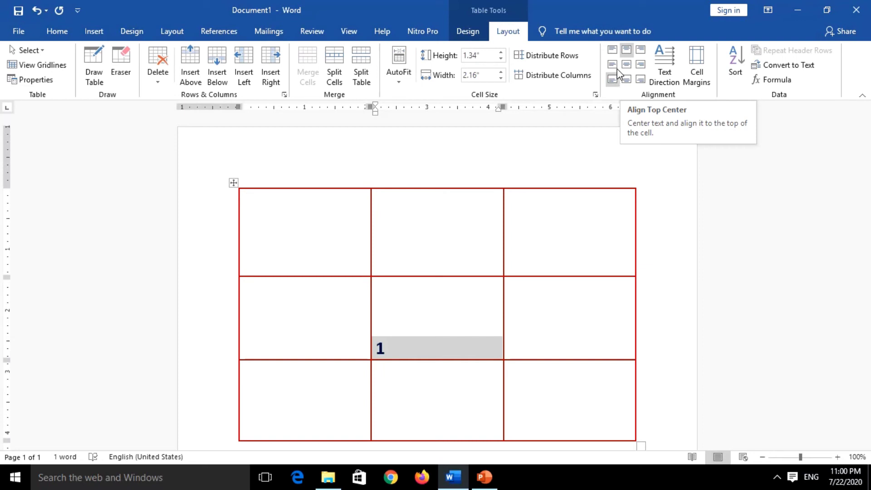
Align the centre cell's "1" to top centre, centre and bottom centre in turn.
left_click(629, 54)
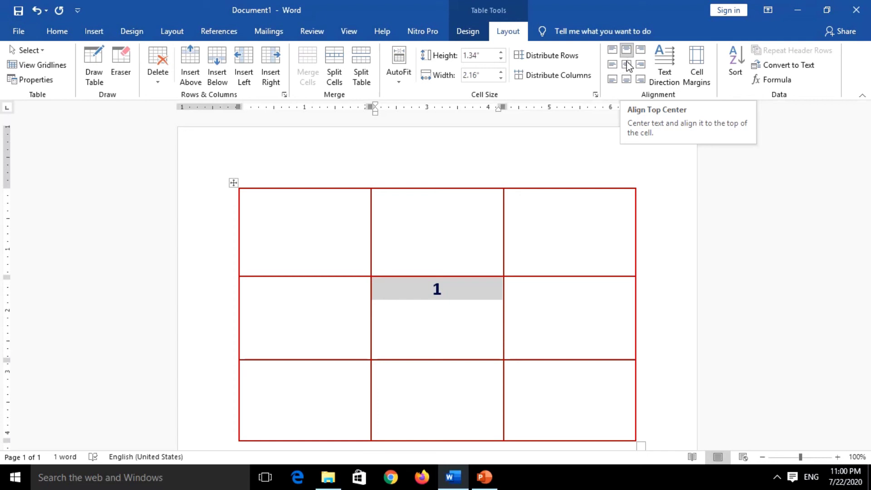
left_click(628, 68)
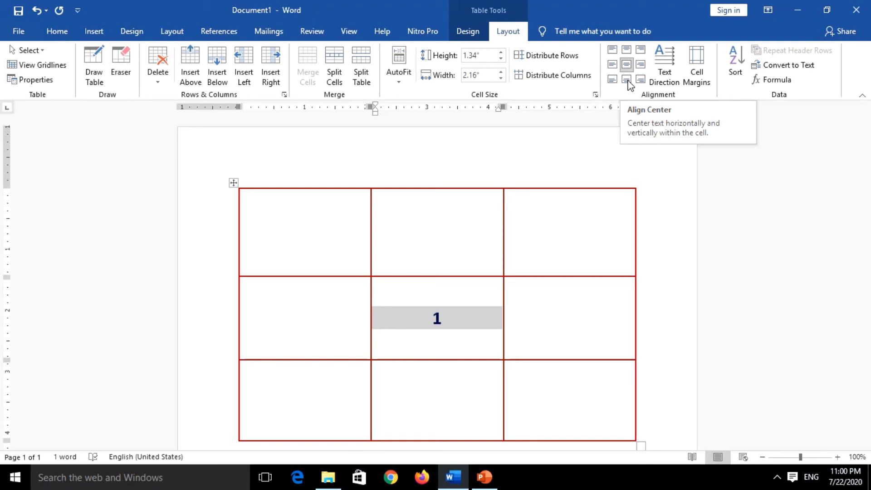
left_click(627, 80)
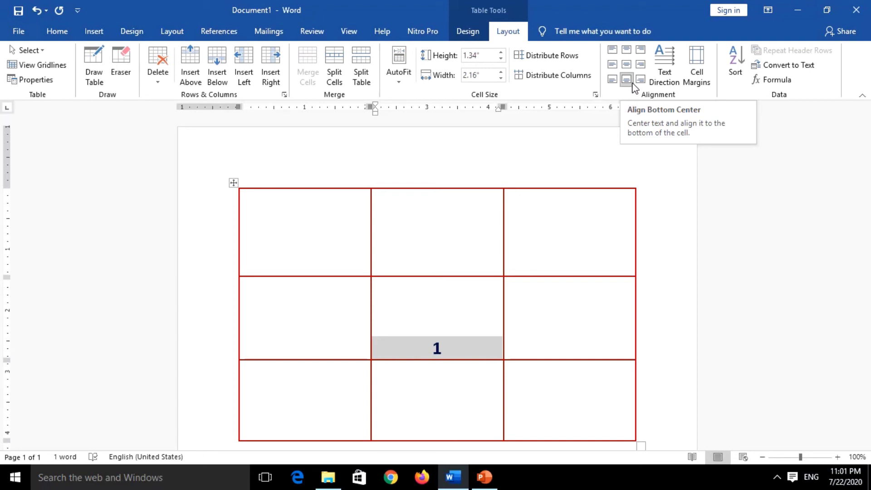
Align the centre cell's "1" to top right, centre right and finally bottom right.
left_click(641, 53)
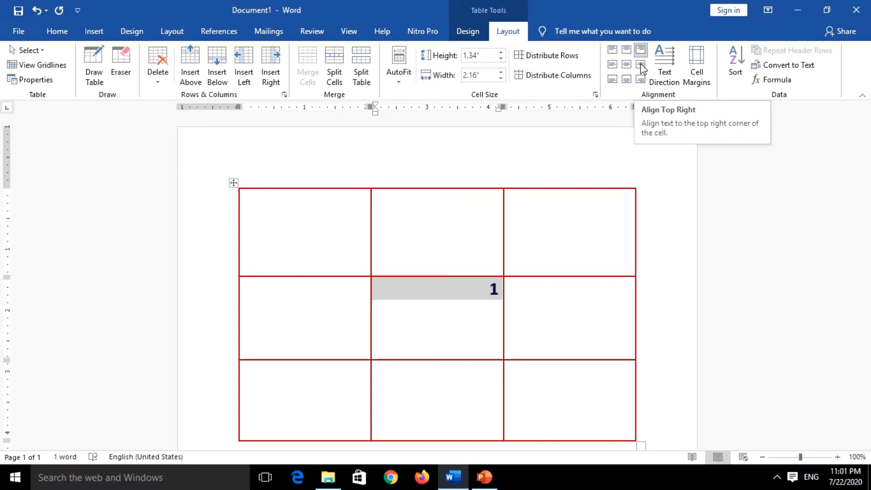
left_click(641, 65)
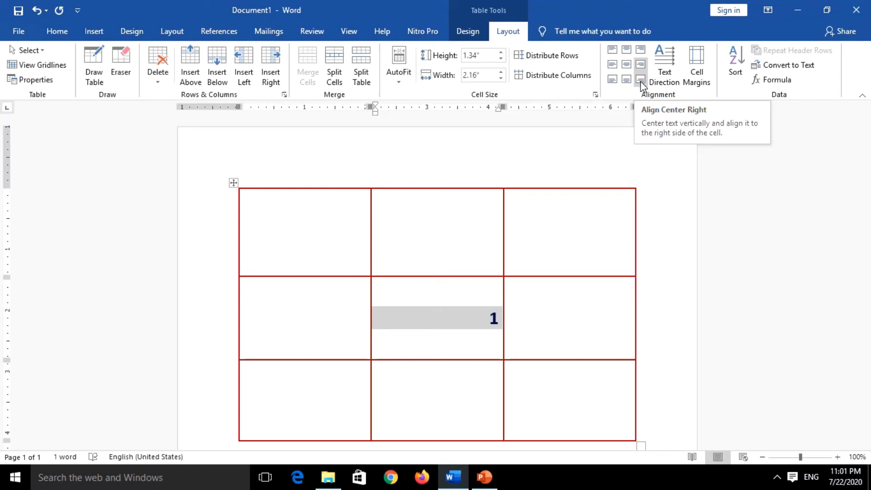
left_click(641, 85)
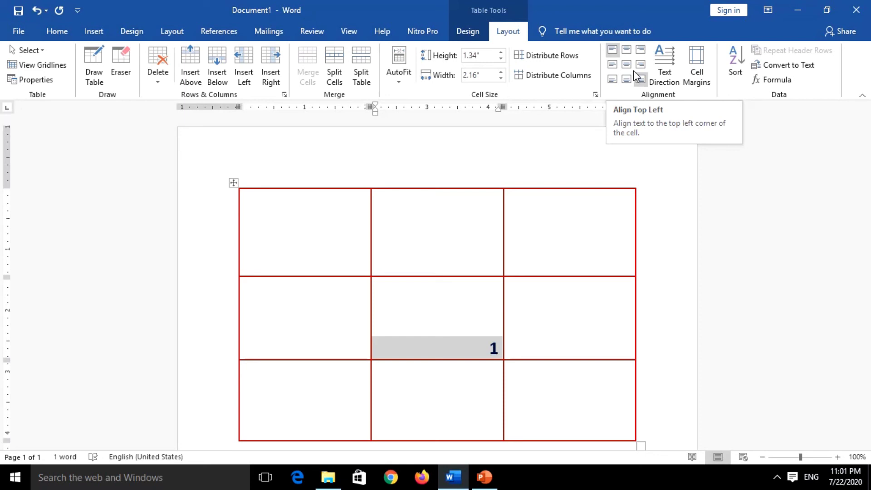
Align the centre cell's "1" to top left, centre left and bottom left in turn.
left_click(615, 52)
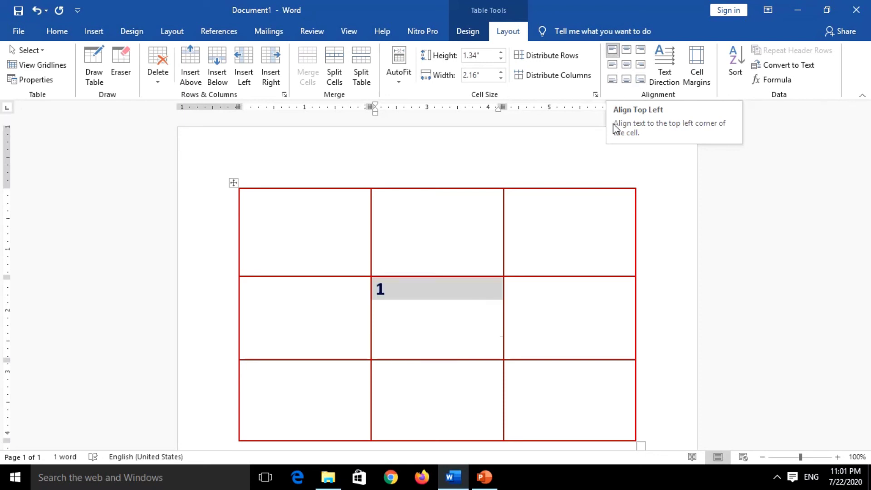
left_click(613, 65)
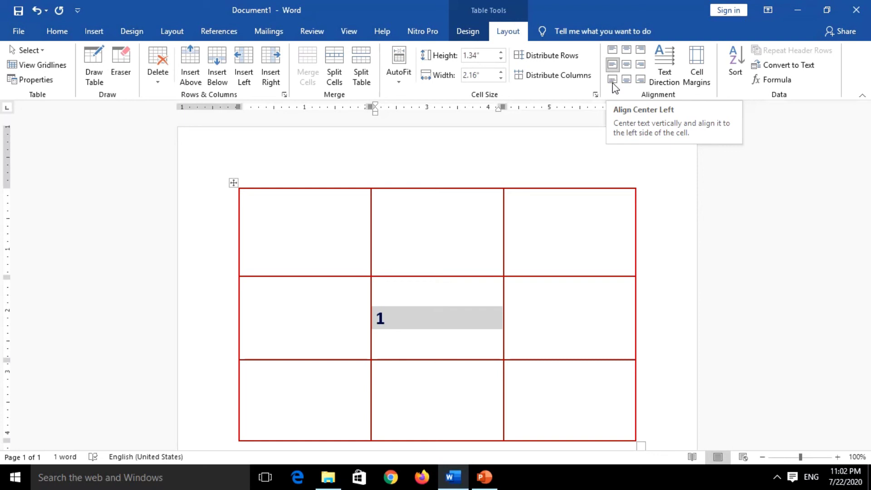
left_click(613, 84)
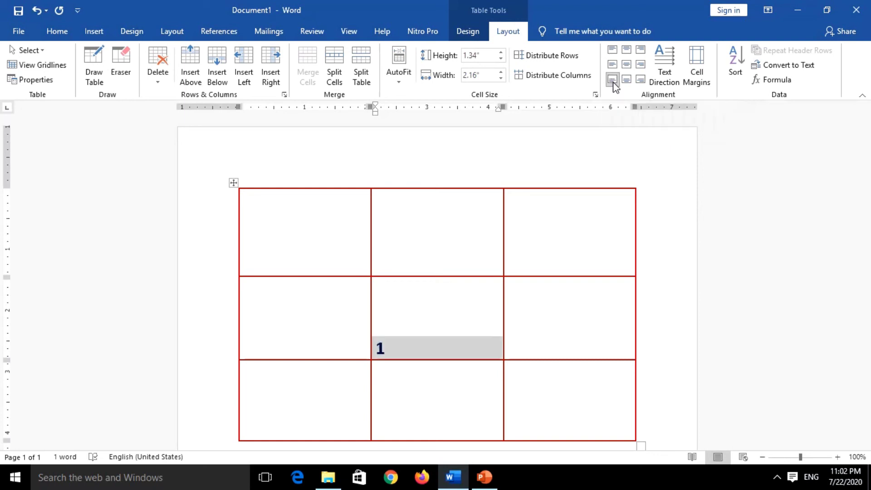
Cycle the centre cell's "1" through top centre, centre and bottom centre alignment.
left_click(627, 54)
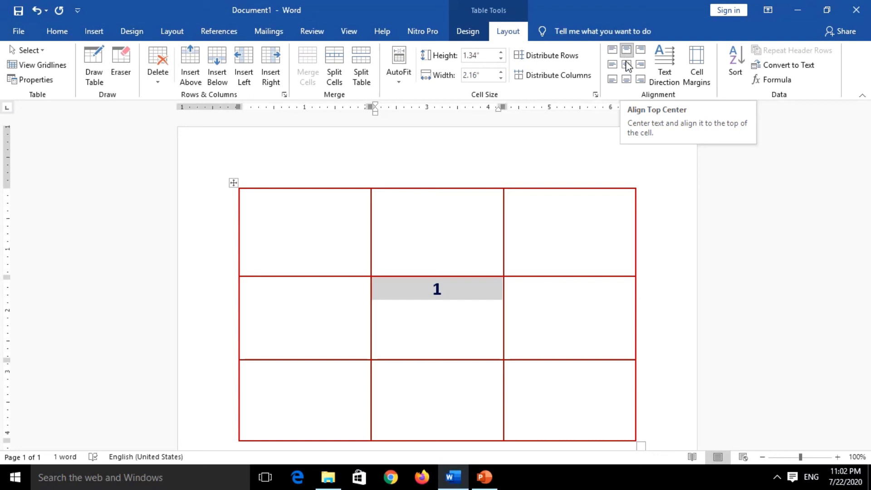
left_click(627, 65)
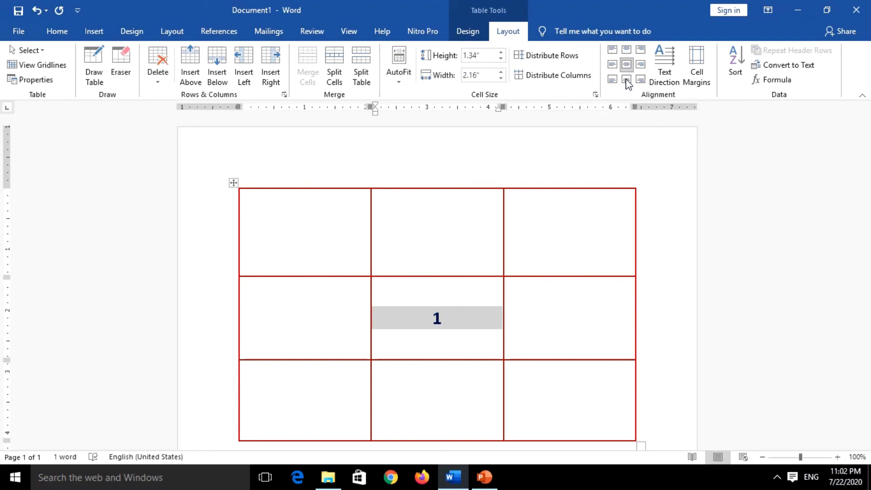
left_click(627, 80)
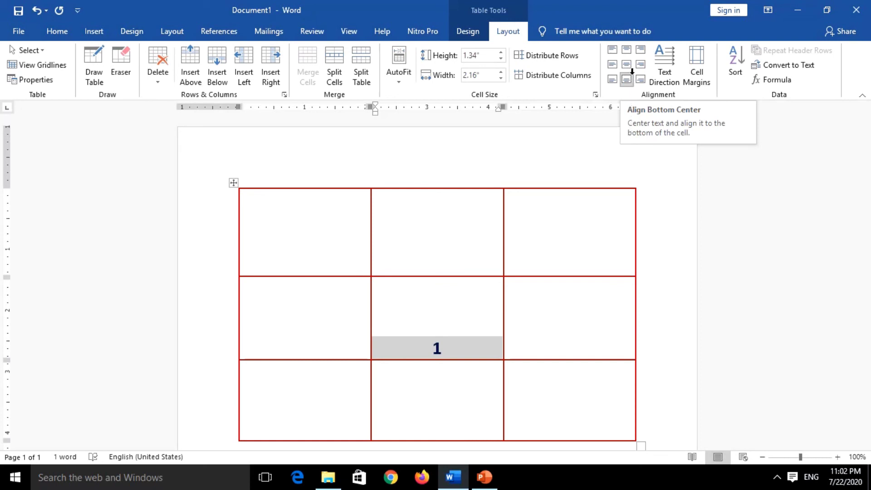
Align the centre cell's "1" to top right, centre right and finally bottom right.
left_click(640, 52)
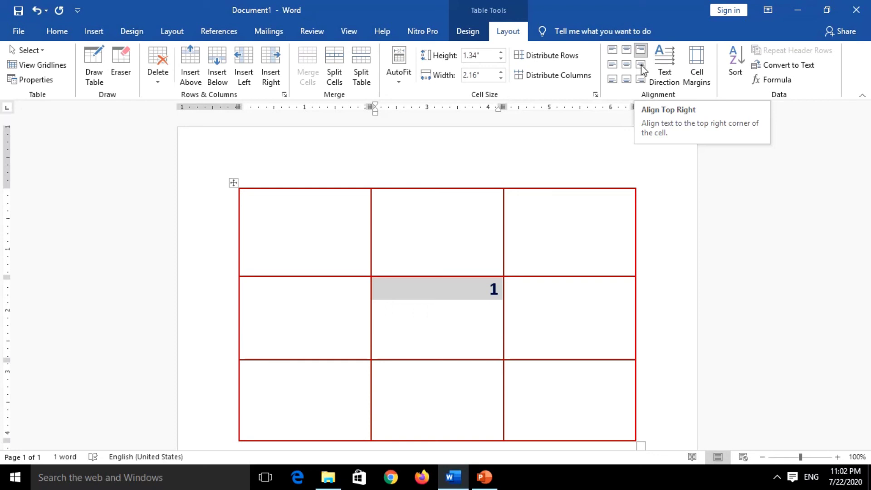
left_click(640, 66)
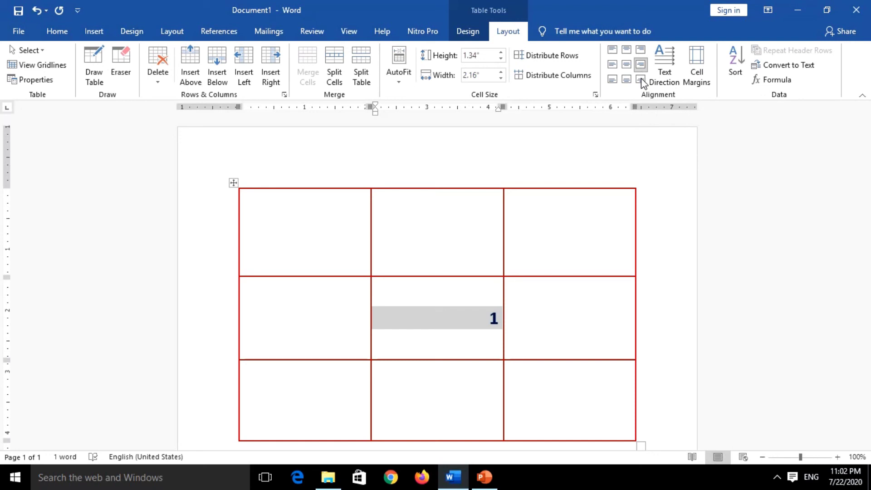
left_click(641, 80)
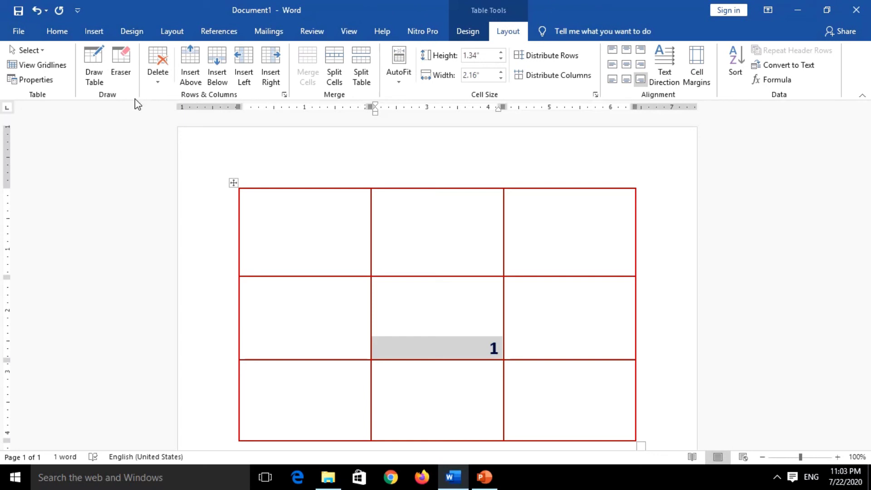
Place the cursor before the centre cell's "1" and apply left paragraph alignment, followed by centred paragraph alignment.
left_click(62, 35)
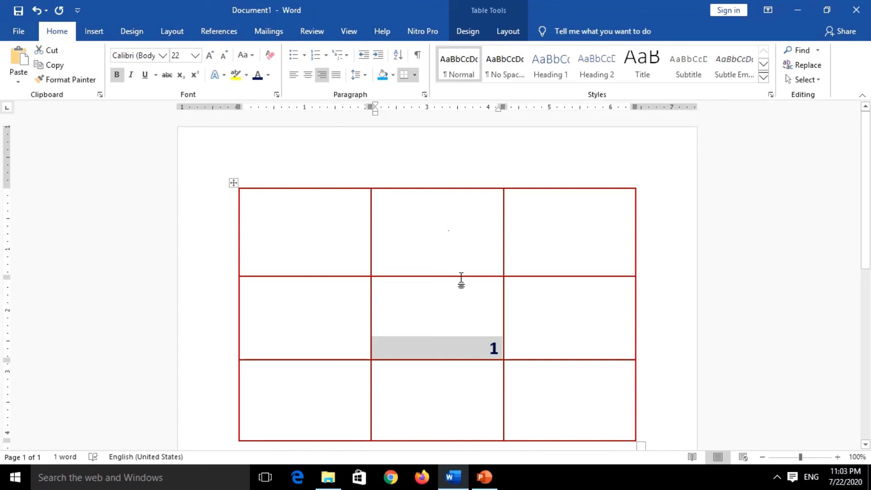
left_click(484, 352)
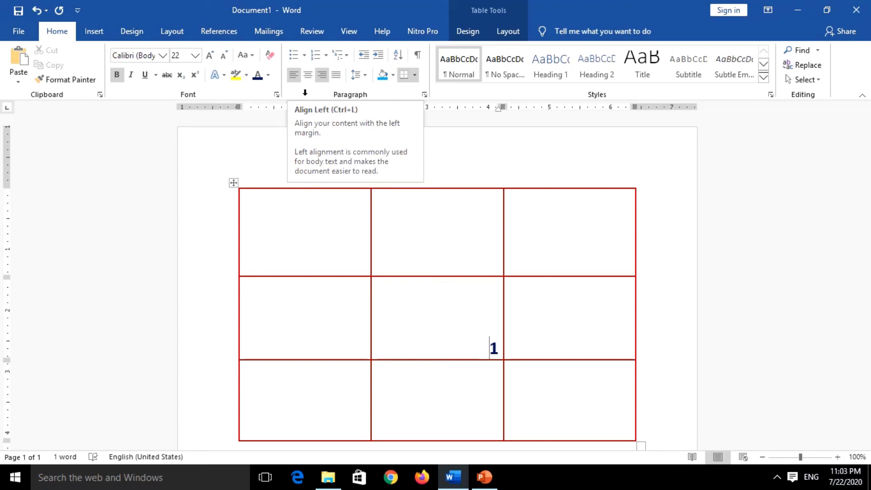
left_click(293, 78)
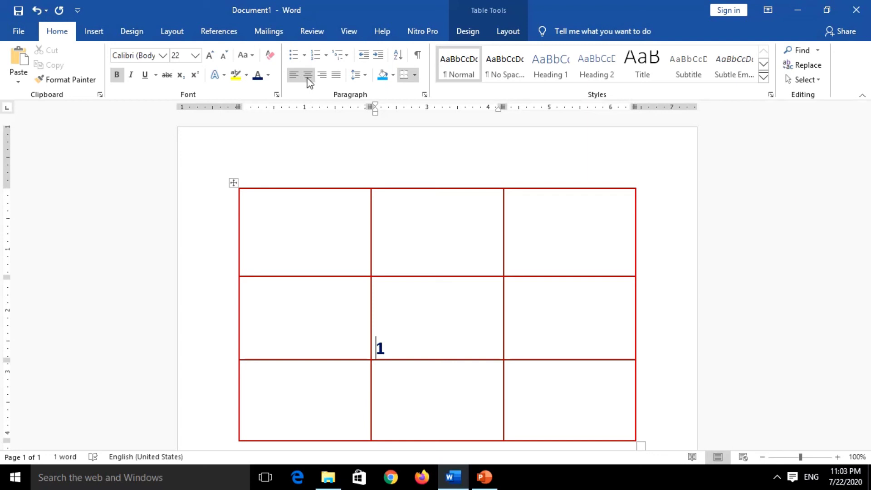
left_click(308, 76)
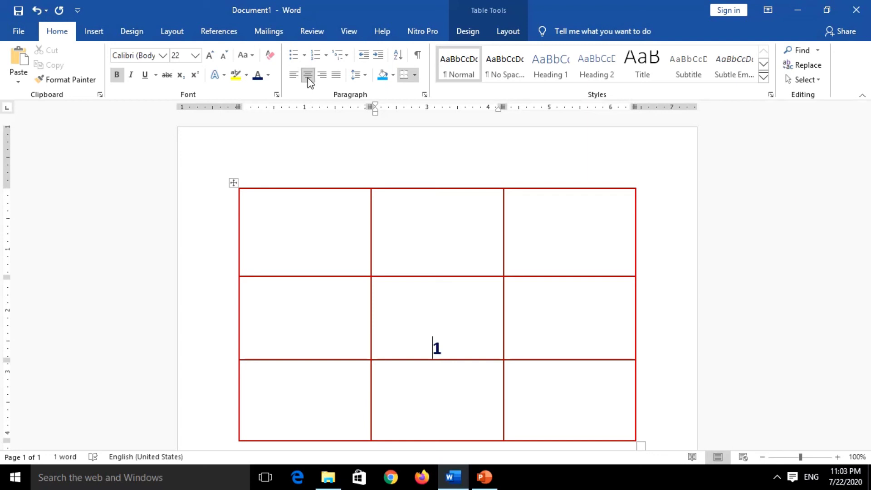